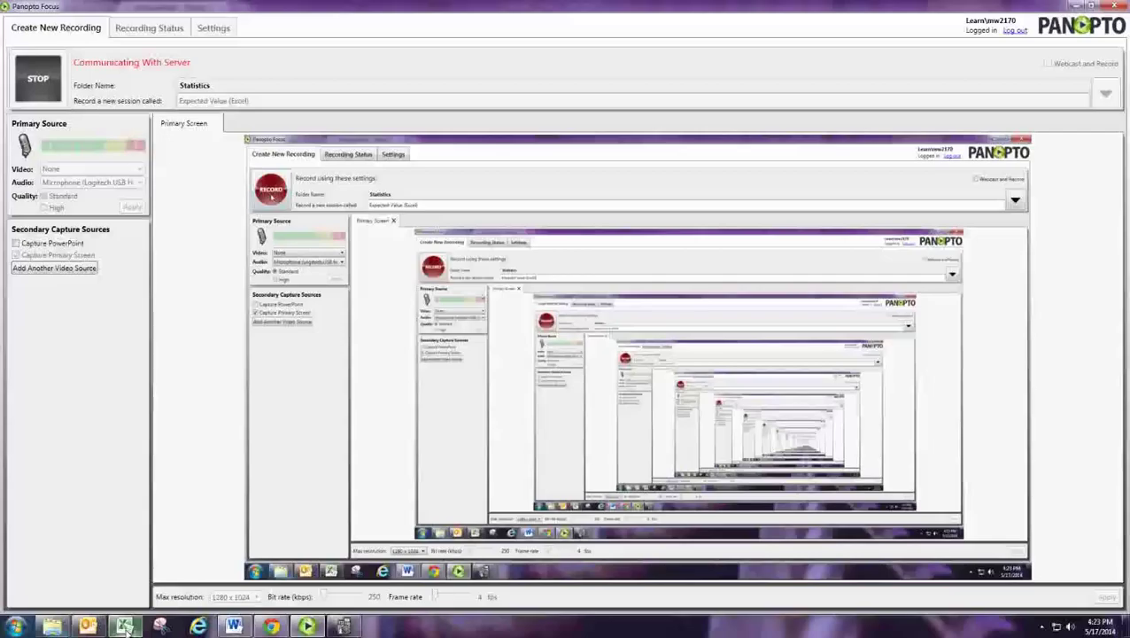
- Switch to the Excel workbook holding the life insurance problem and select cell B4
left_click(125, 626)
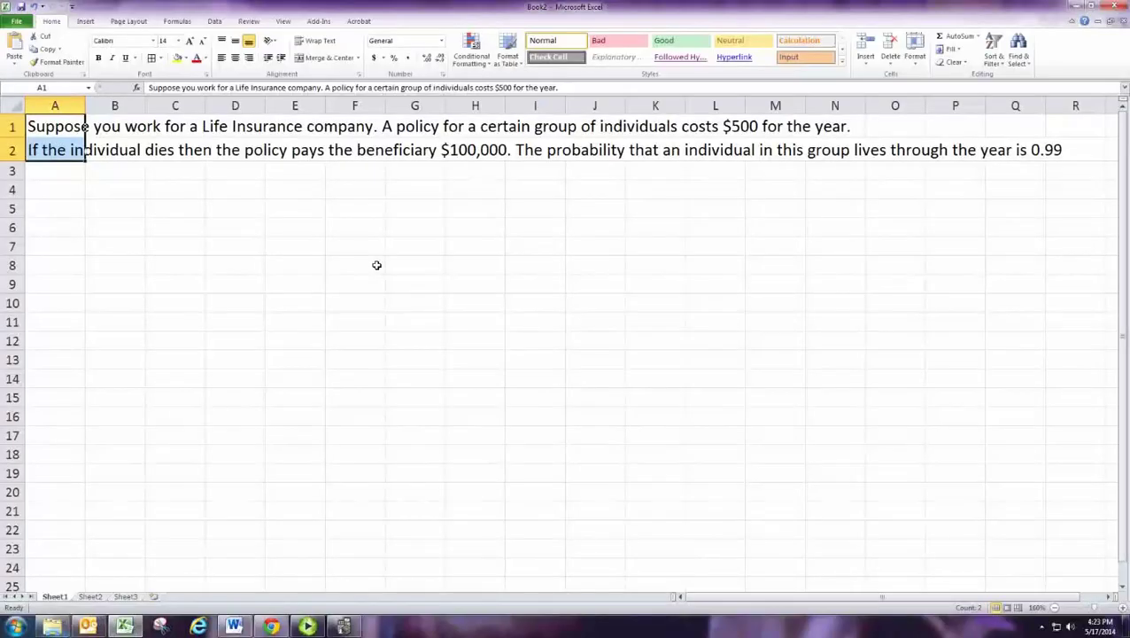
left_click(108, 190)
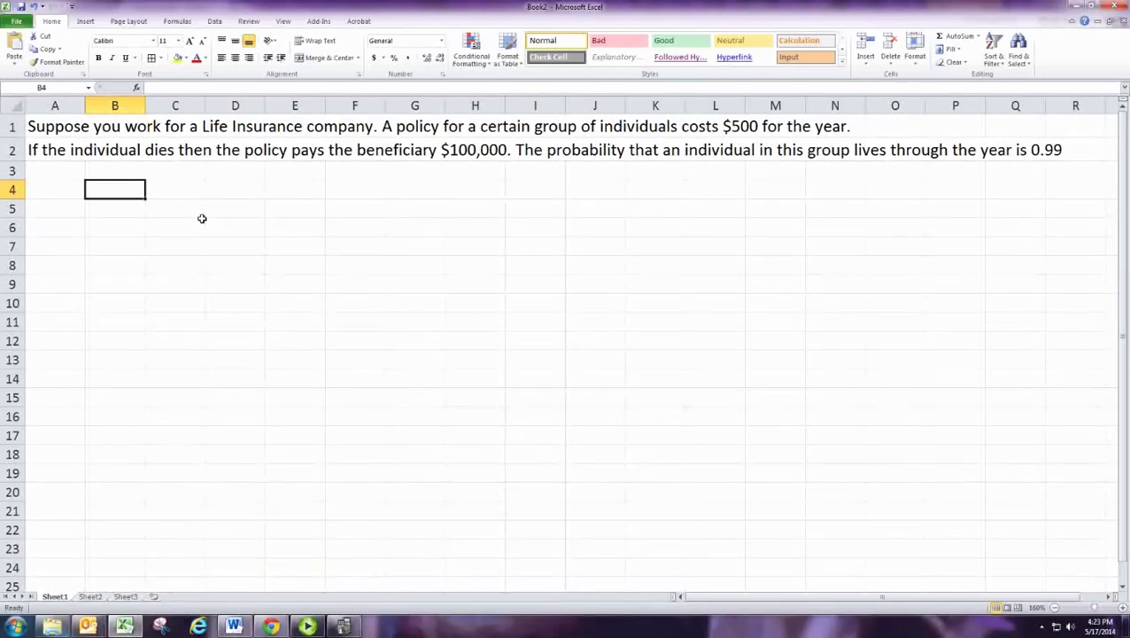
- Enter headings X and P(X) in B4:C4 and apply all borders to B4:C6
type("X")
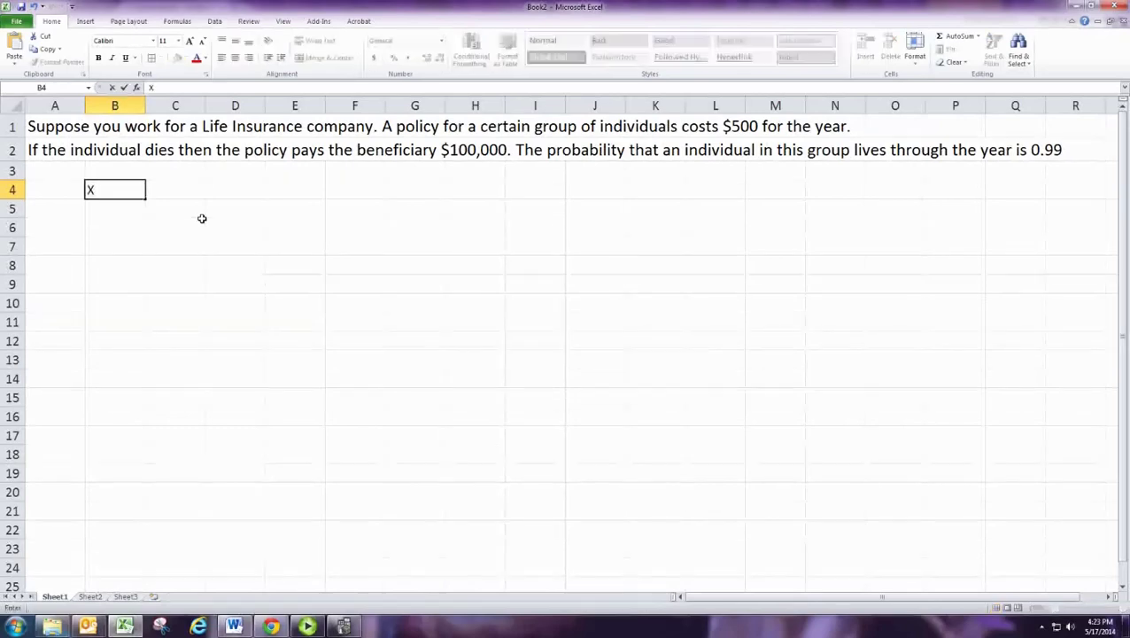
key("Tab")
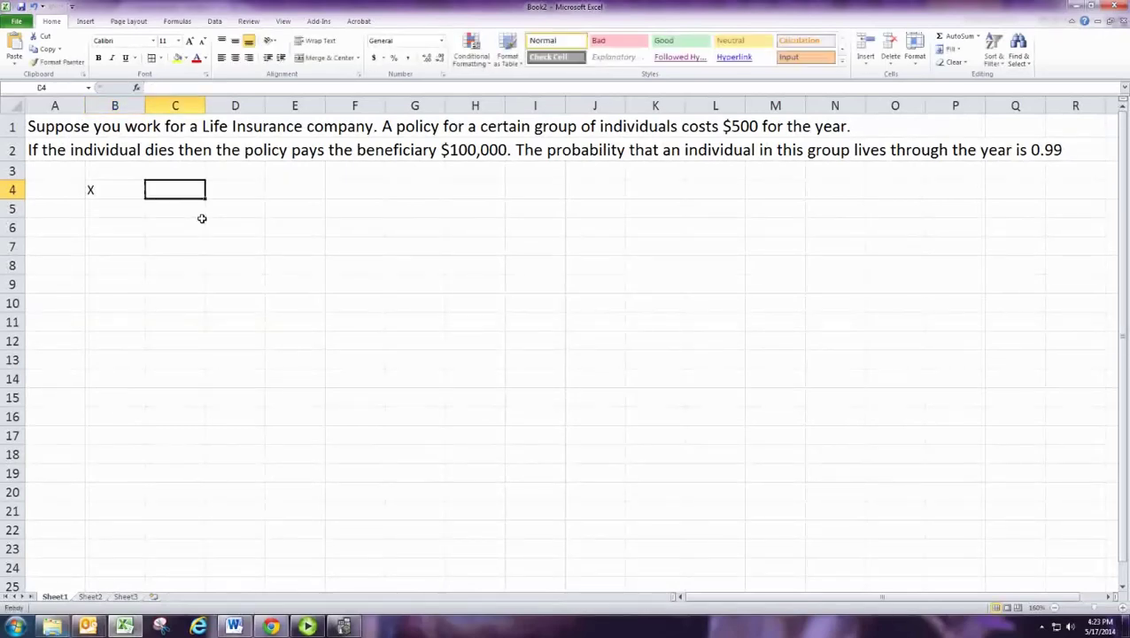
type("P(X)")
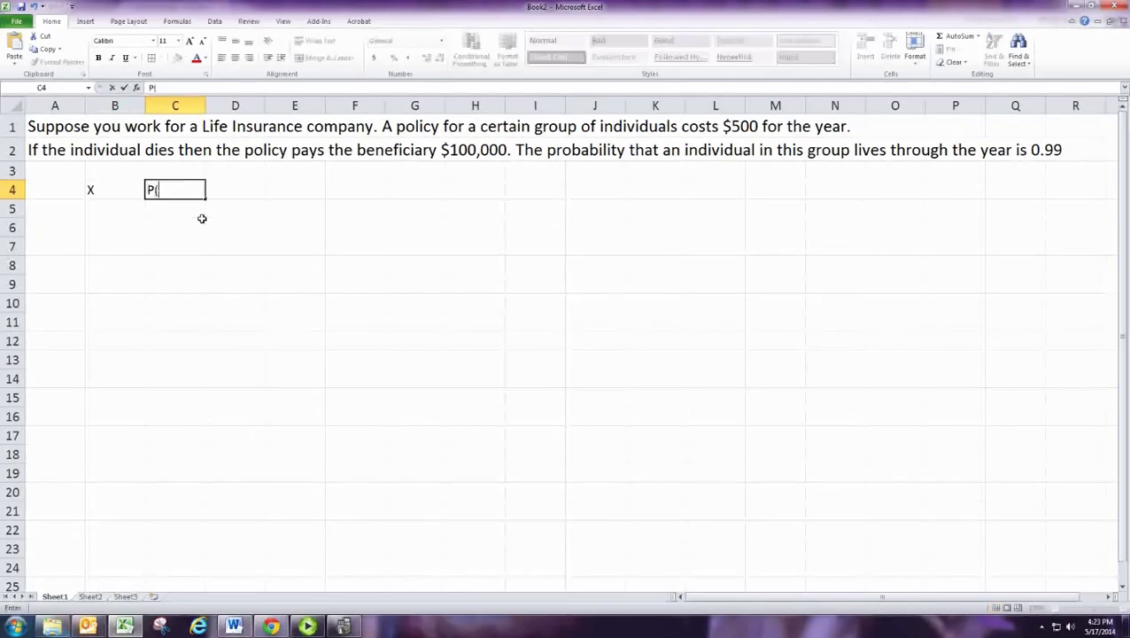
left_click(202, 217)
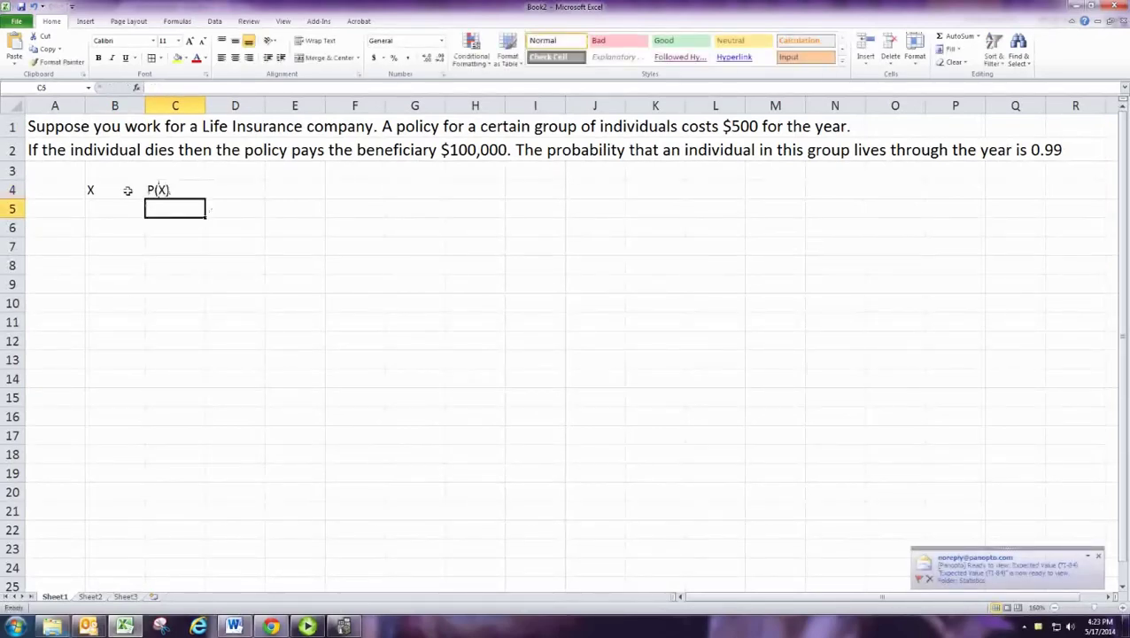
left_click_drag(128, 190, 176, 232)
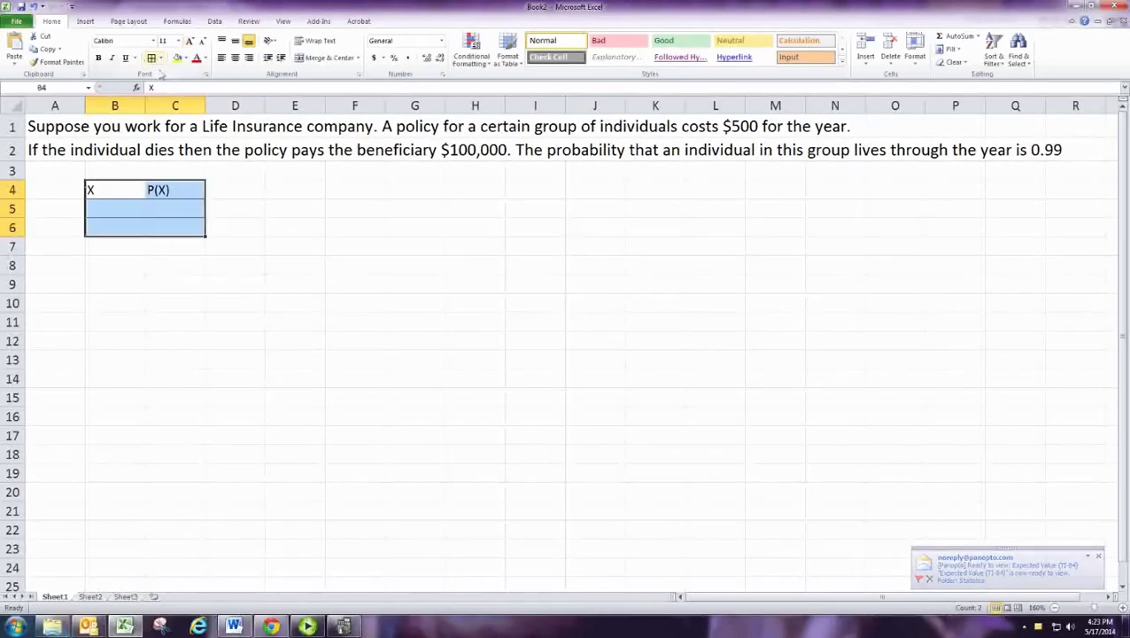
left_click(131, 212)
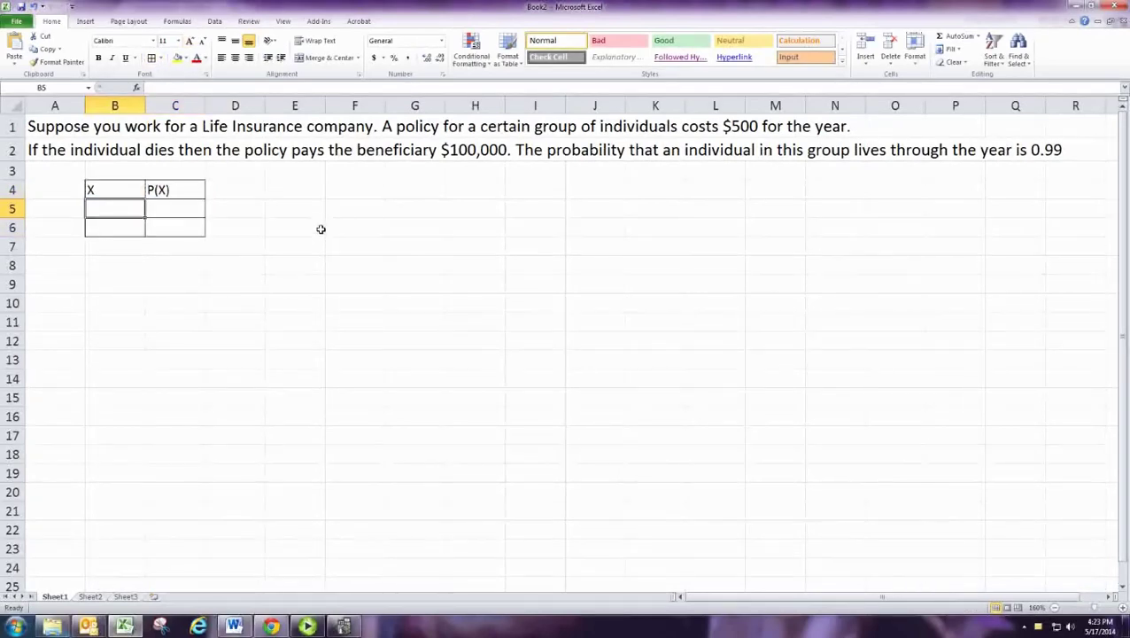
- Label A5:A6 lives and dies, with probabilities 0.99 and 0.01 in C5:C6
key("Left")
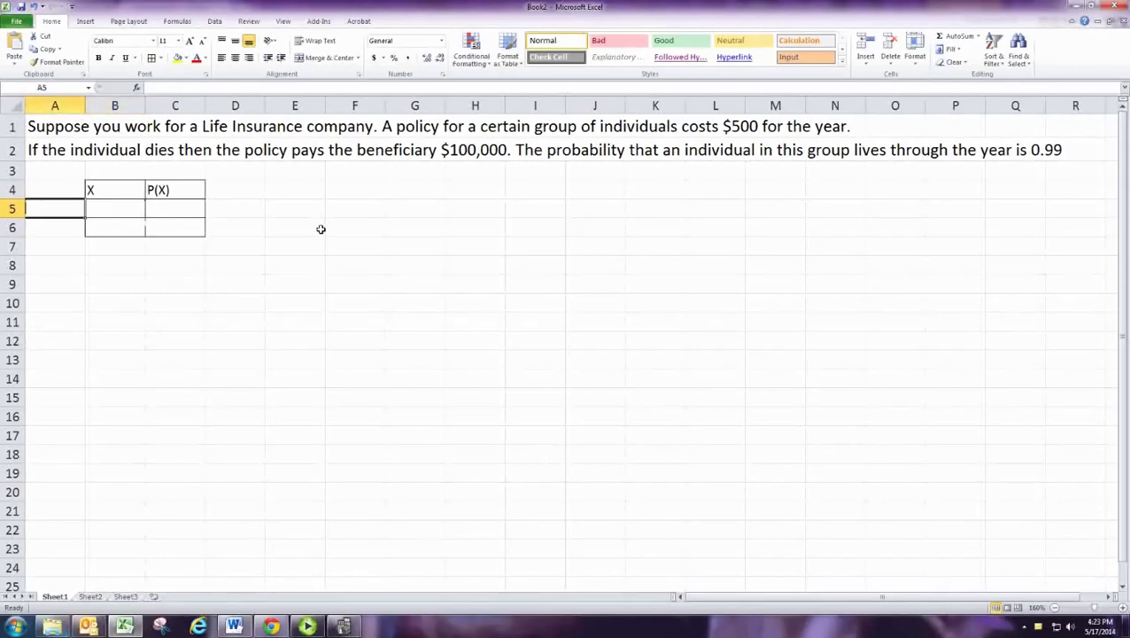
type("lives")
key("Return")
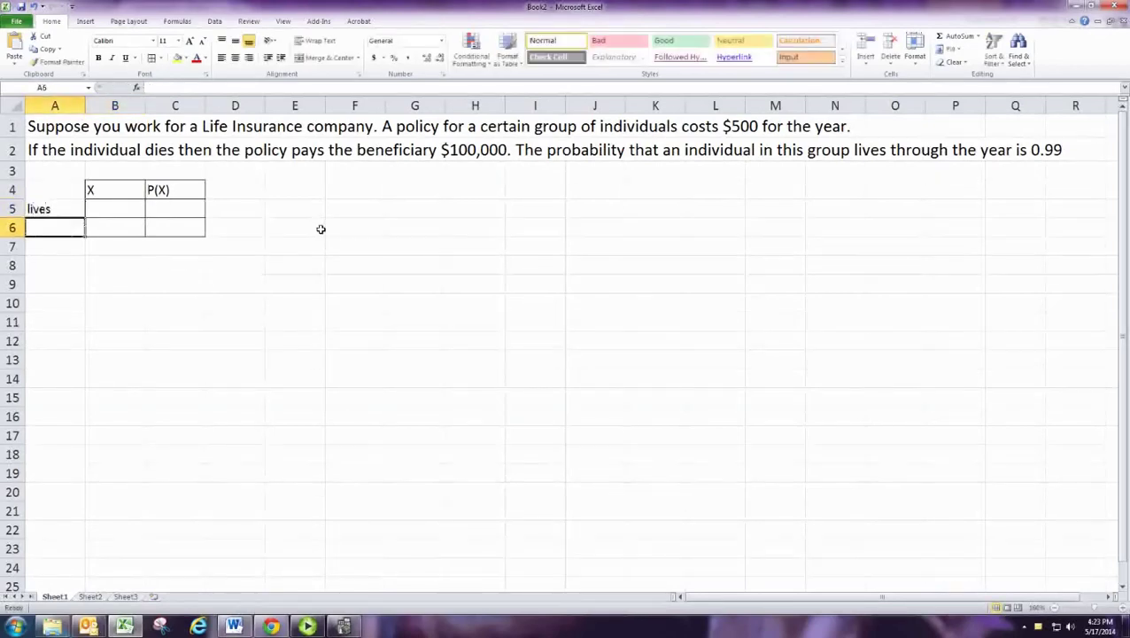
type("dies")
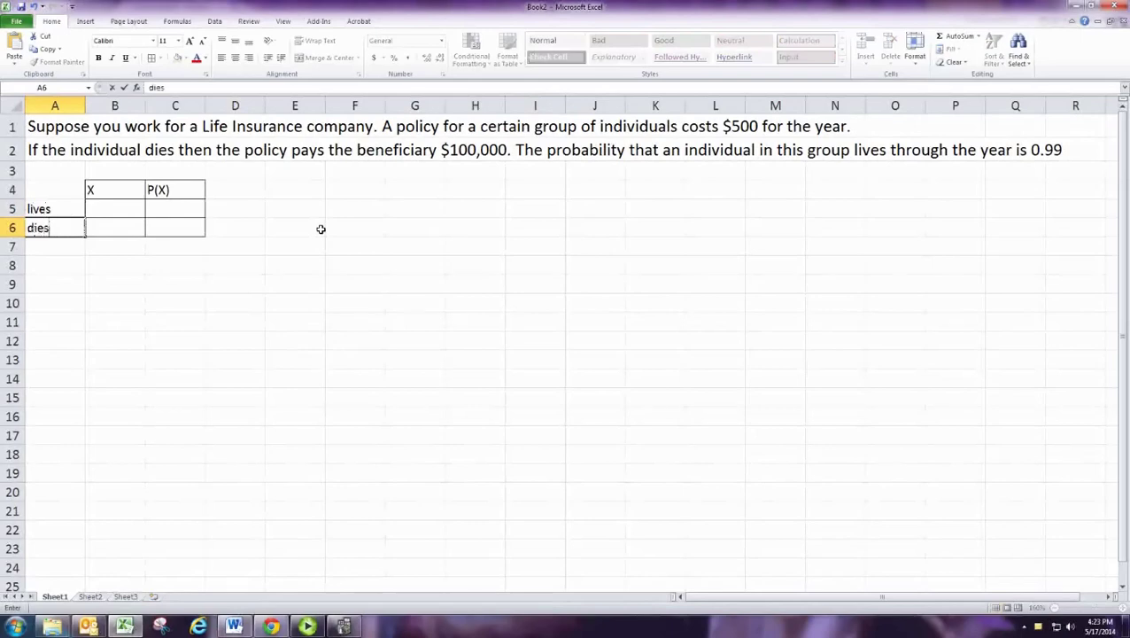
key("Tab")
key("Up")
key("Right")
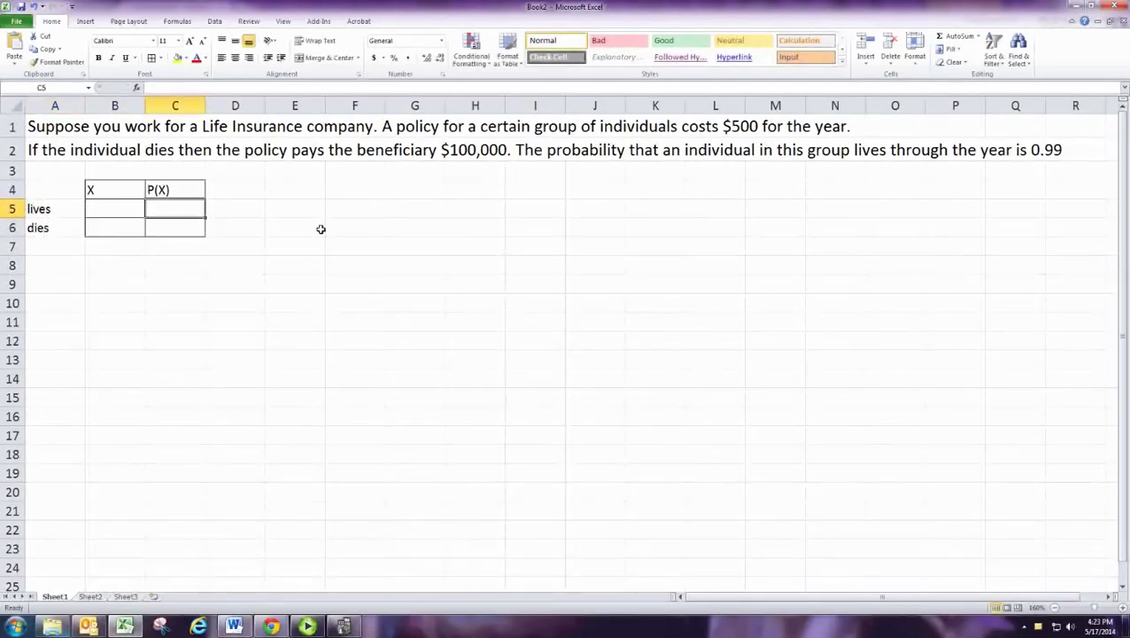
type("0.")
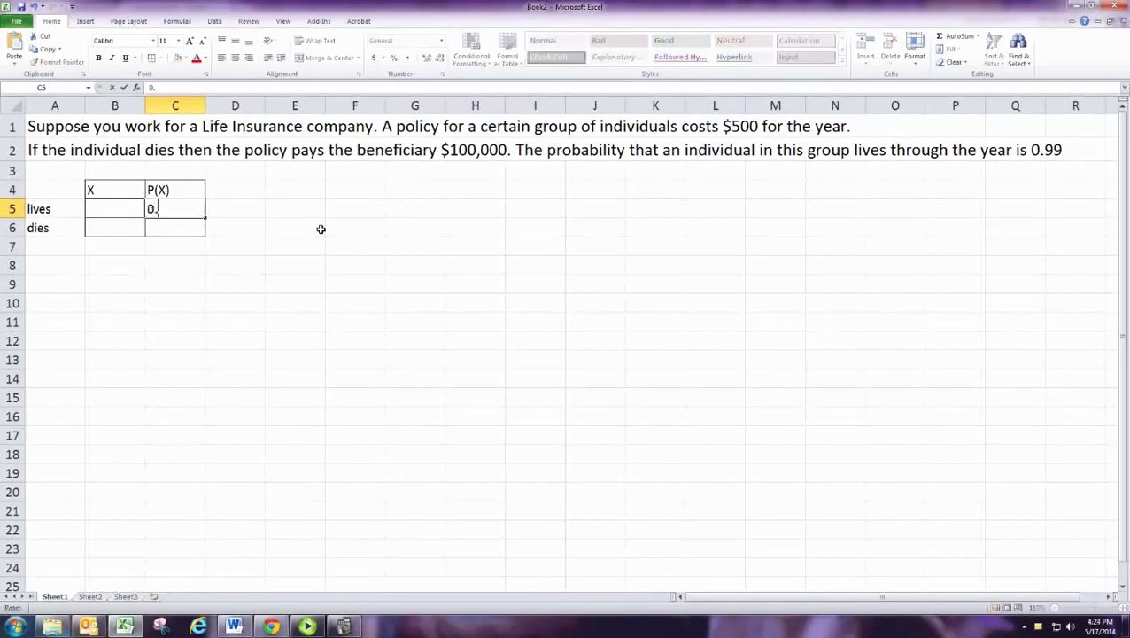
type("99")
key("Return")
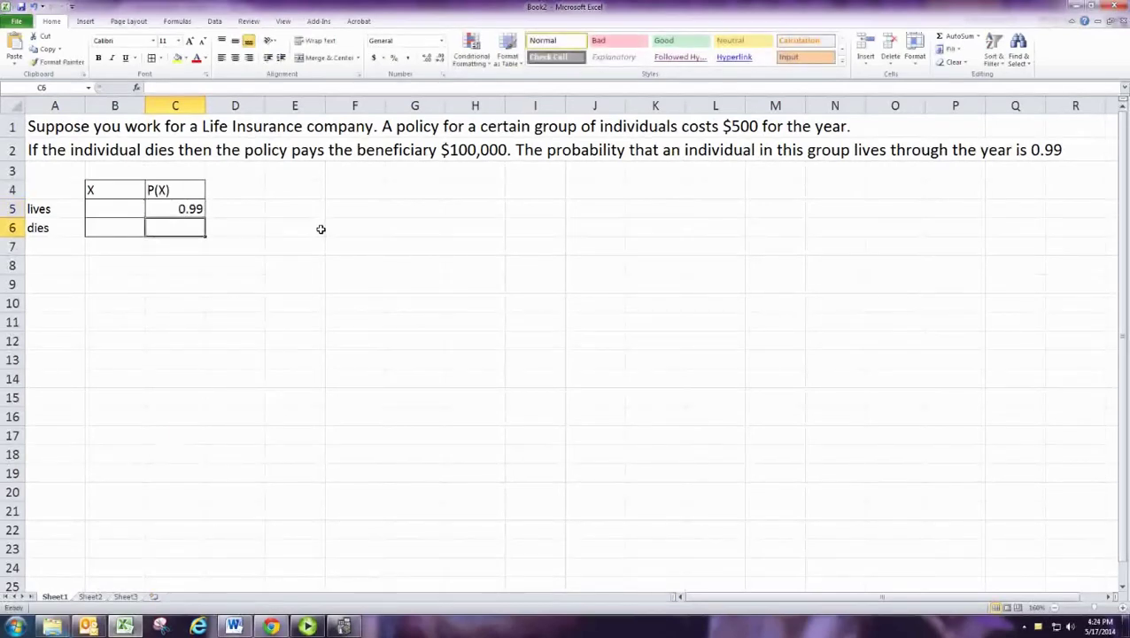
type("0.01")
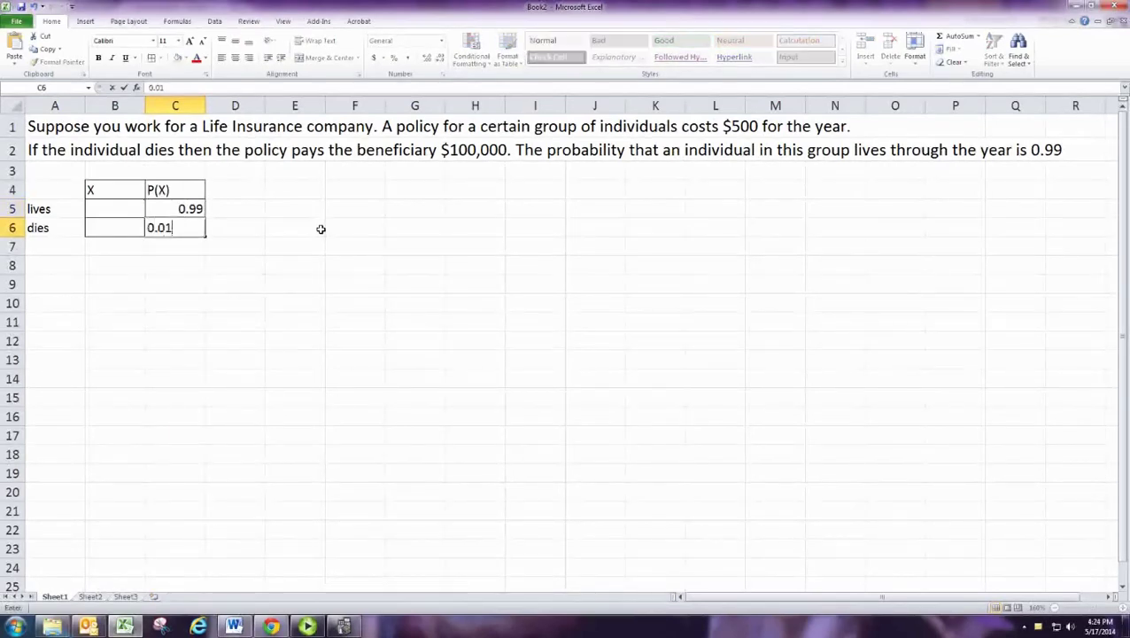
key("Return")
- Add a total row in A7 with a probability of 1 in C7
key("Left")
key("Left")
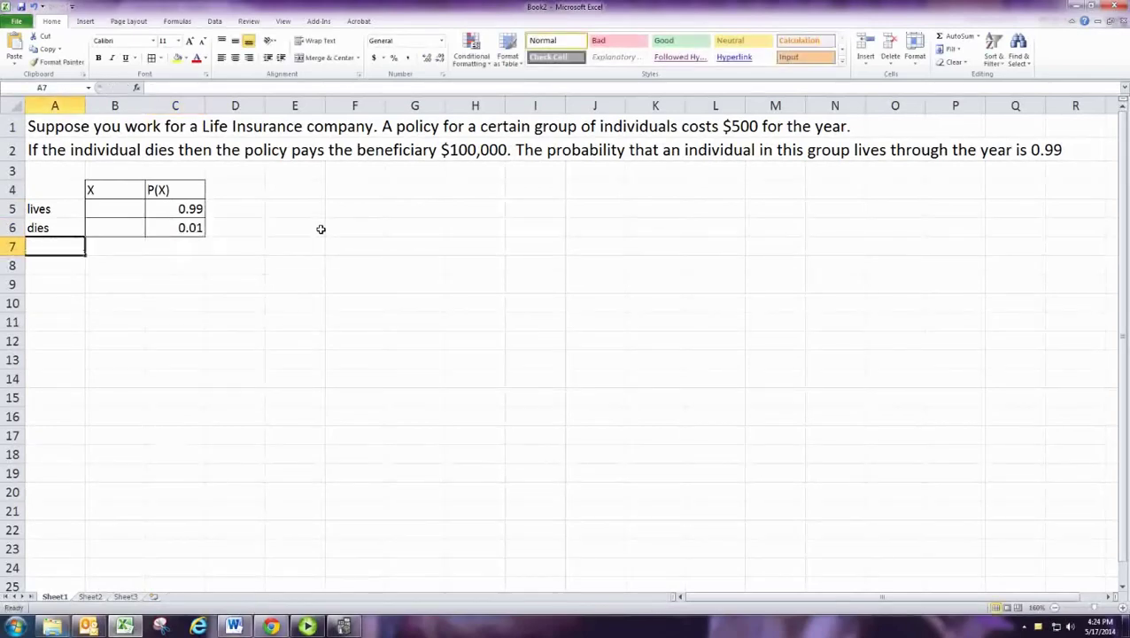
type("total")
key("Right")
key("Right")
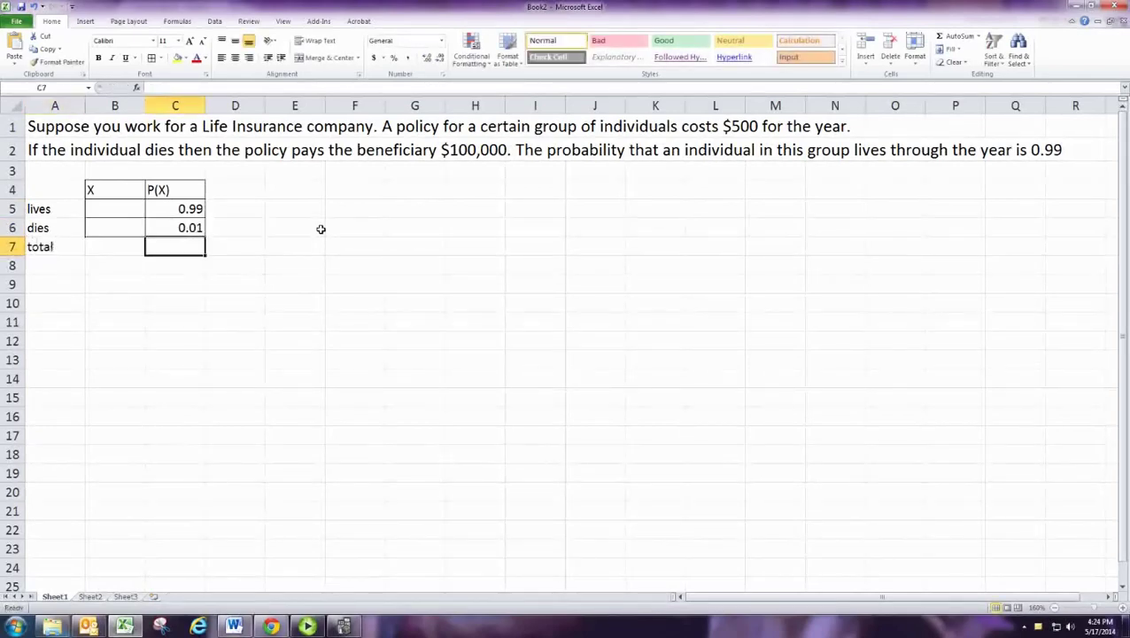
type("1")
key("Return")
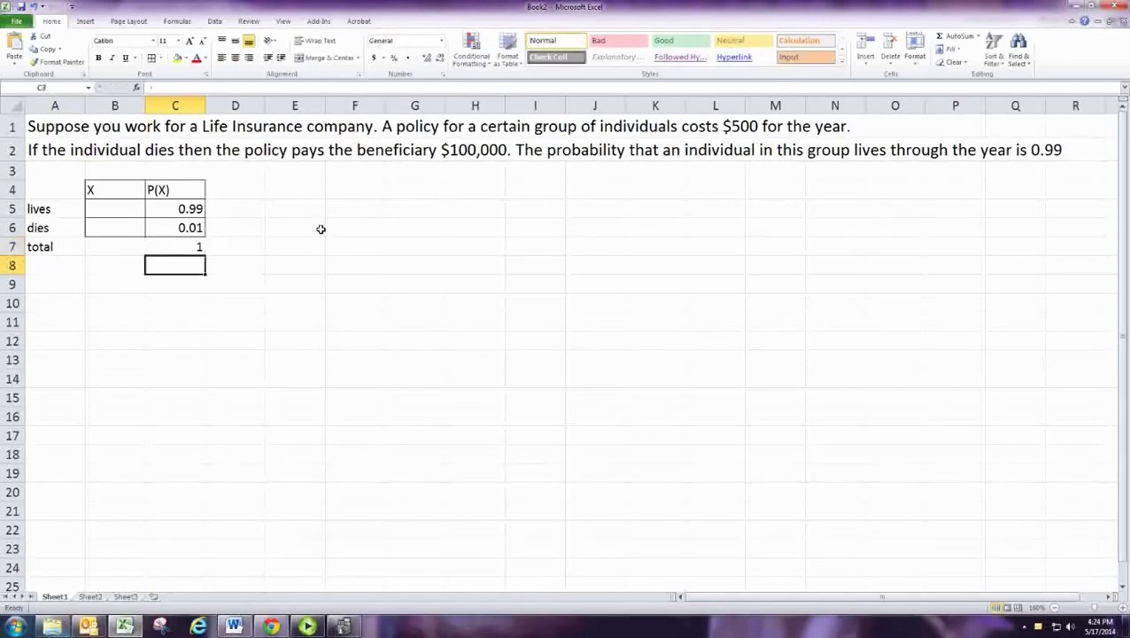
key("Up")
key("Up")
key("Left")
key("Up")
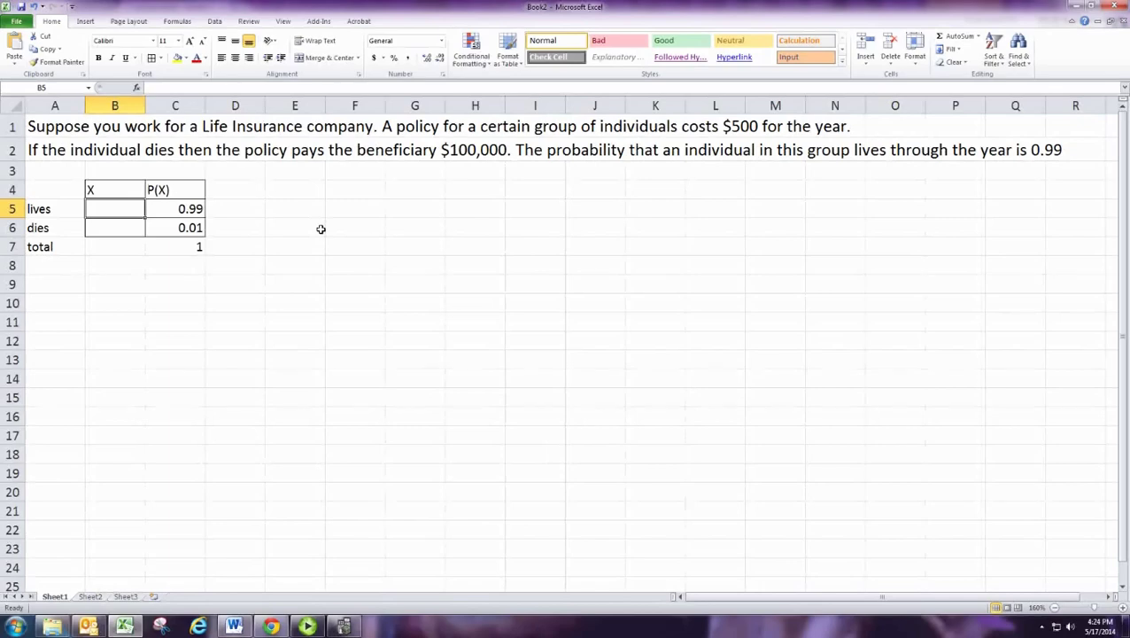
- Enter outcome 500 for lives in B5 and -99500 for dies in B6
type("500")
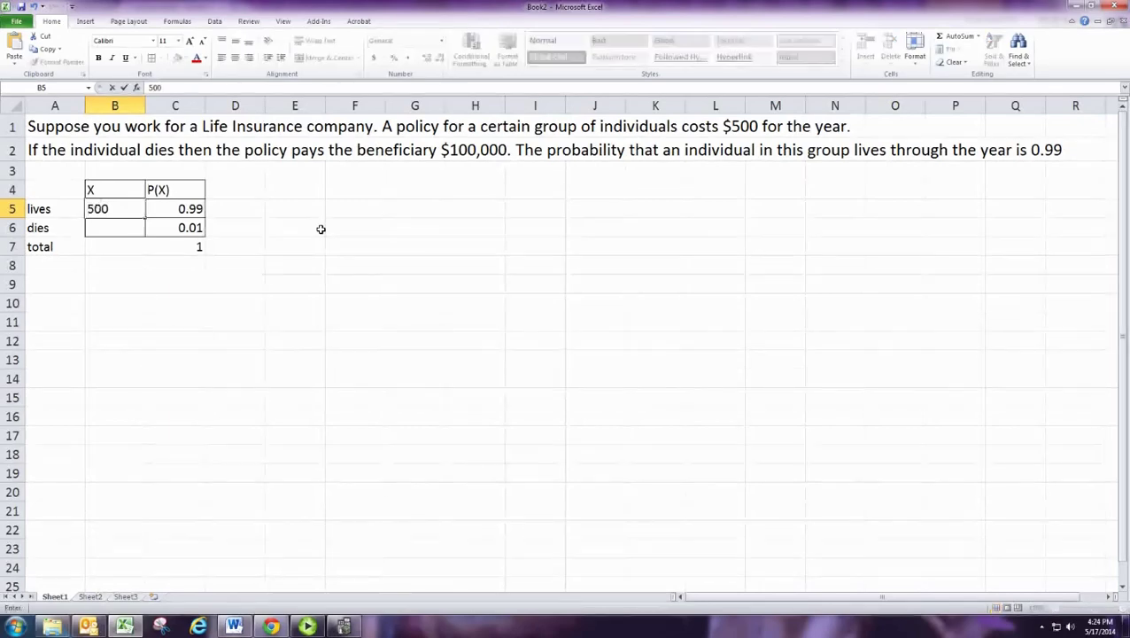
key("Return")
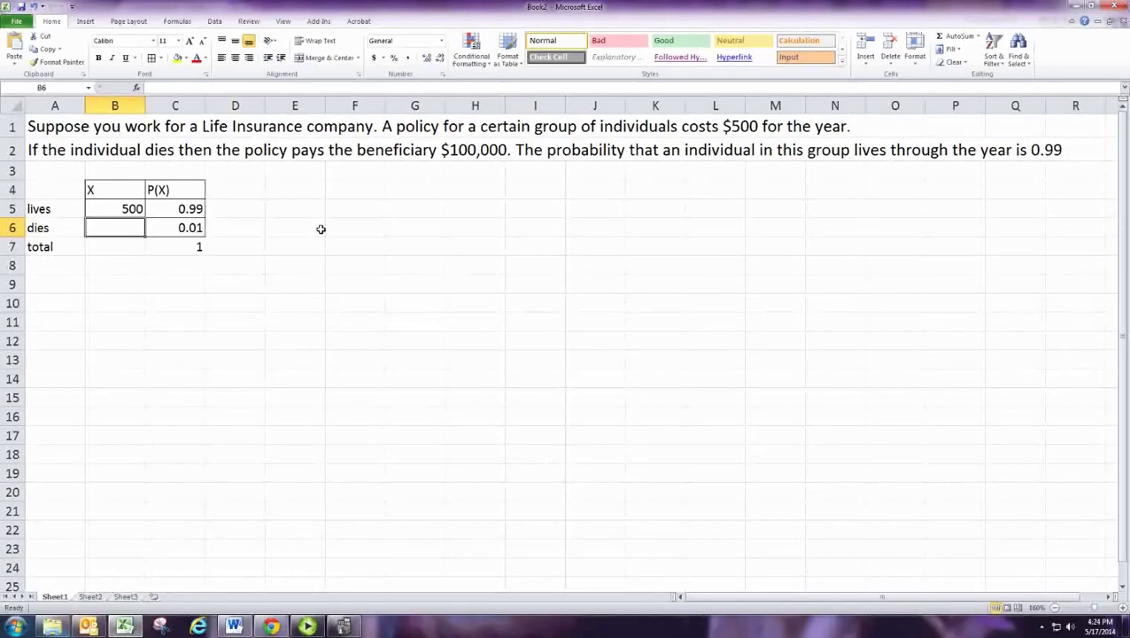
type("-99")
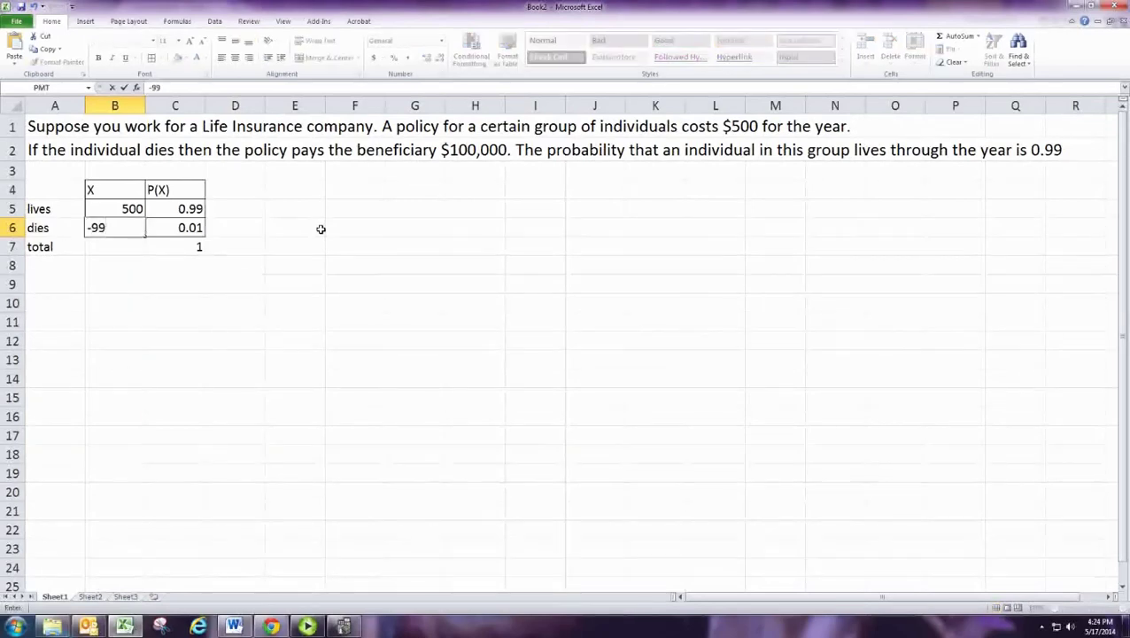
type("500")
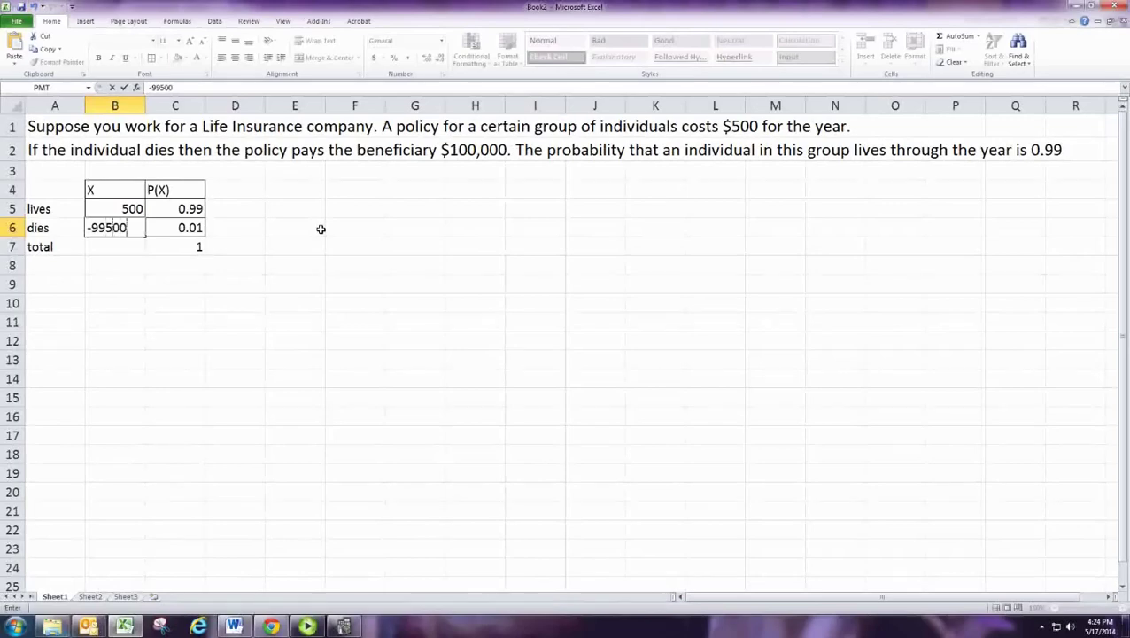
key("Return")
key("Right")
key("Right")
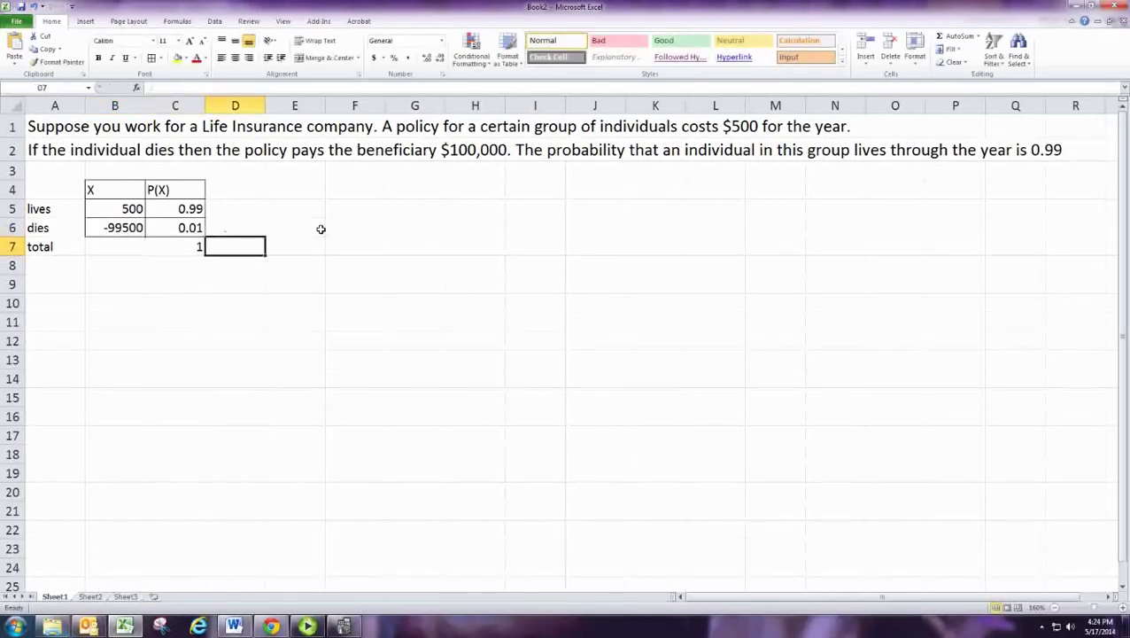
key("Up")
key("Up")
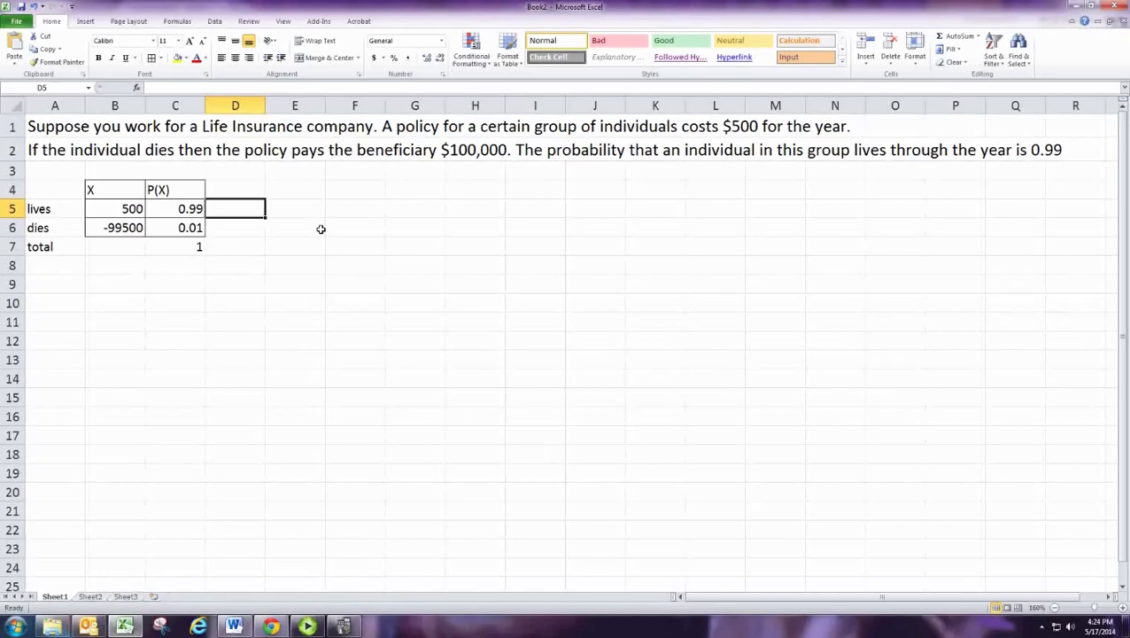
- Enter =B5*C5 in D5 and fill it down to D6 for the X·P(X) products
type("=")
key("Left")
key("Left")
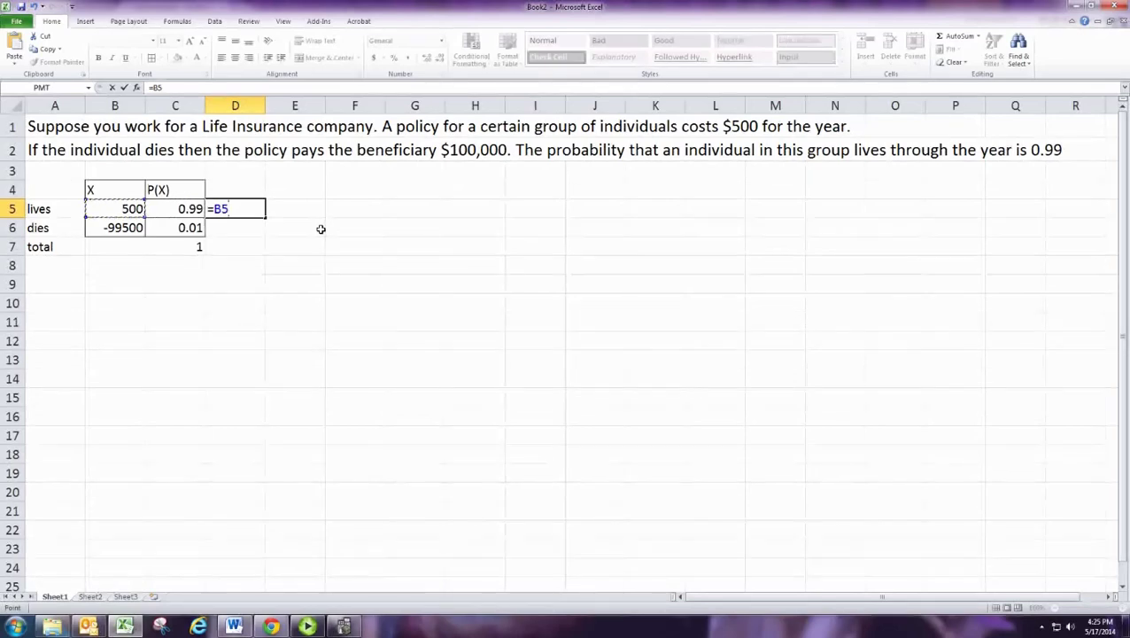
type("*")
key("Left")
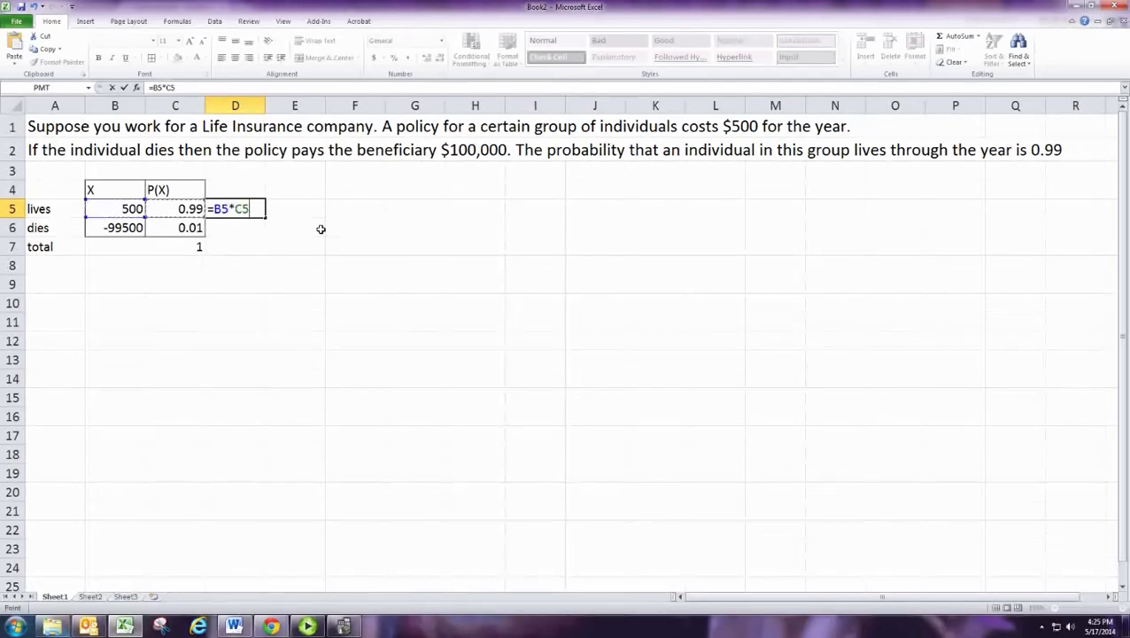
key("Return")
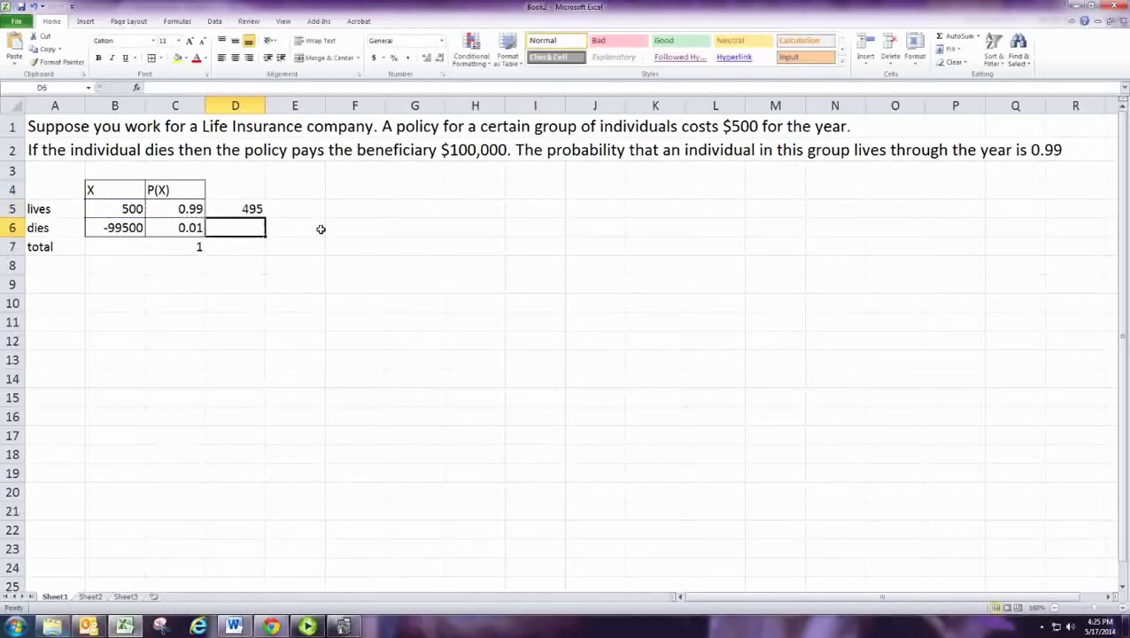
left_click(252, 207)
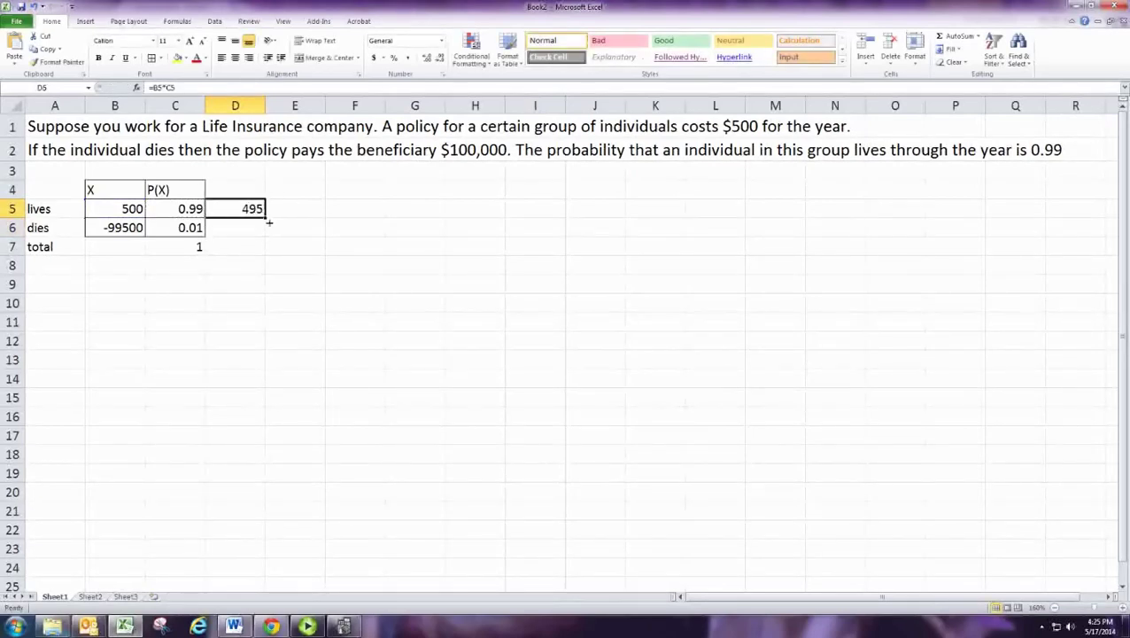
left_click_drag(268, 222, 269, 237)
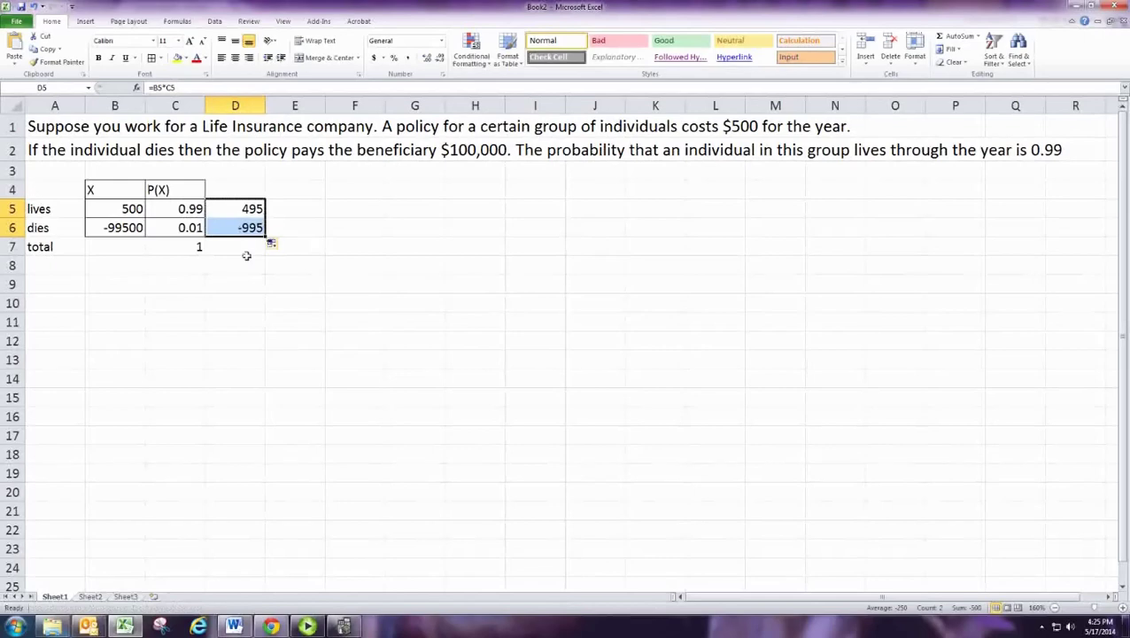
- Sum D5:D6 in D7 to get the expected value of -500
left_click(246, 253)
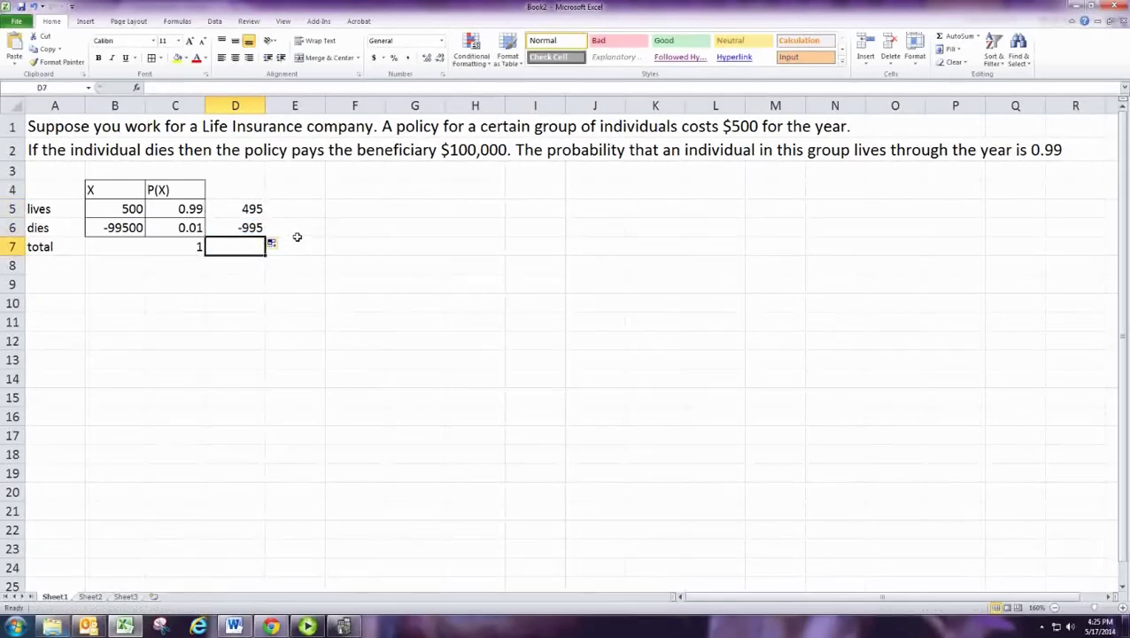
type("=sum(")
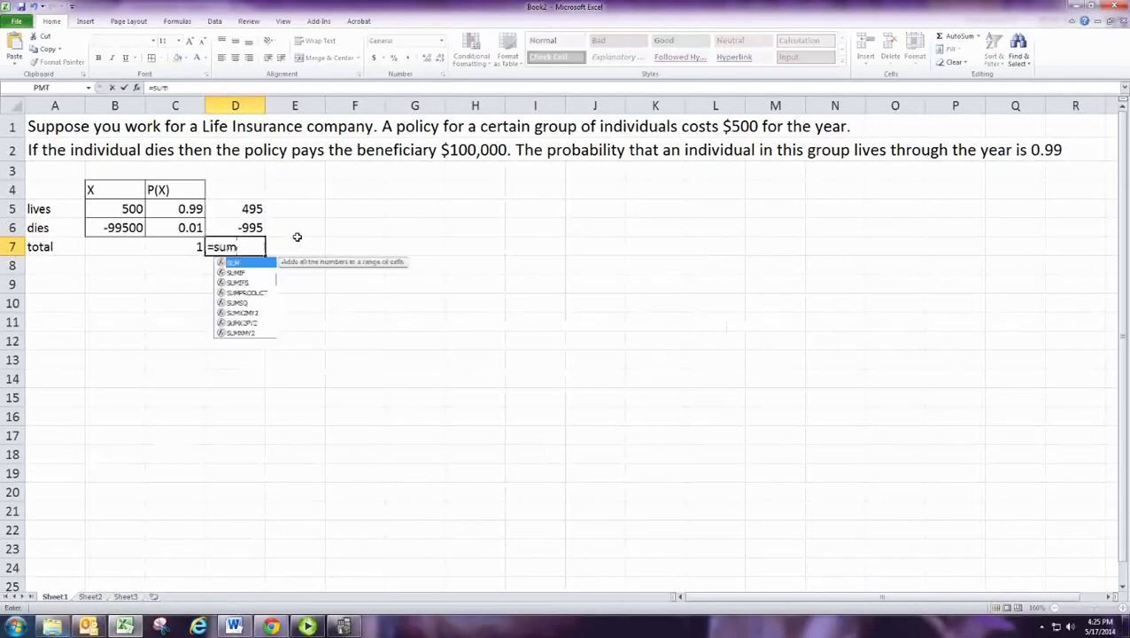
key("Up")
key("Up")
key("shift+Down")
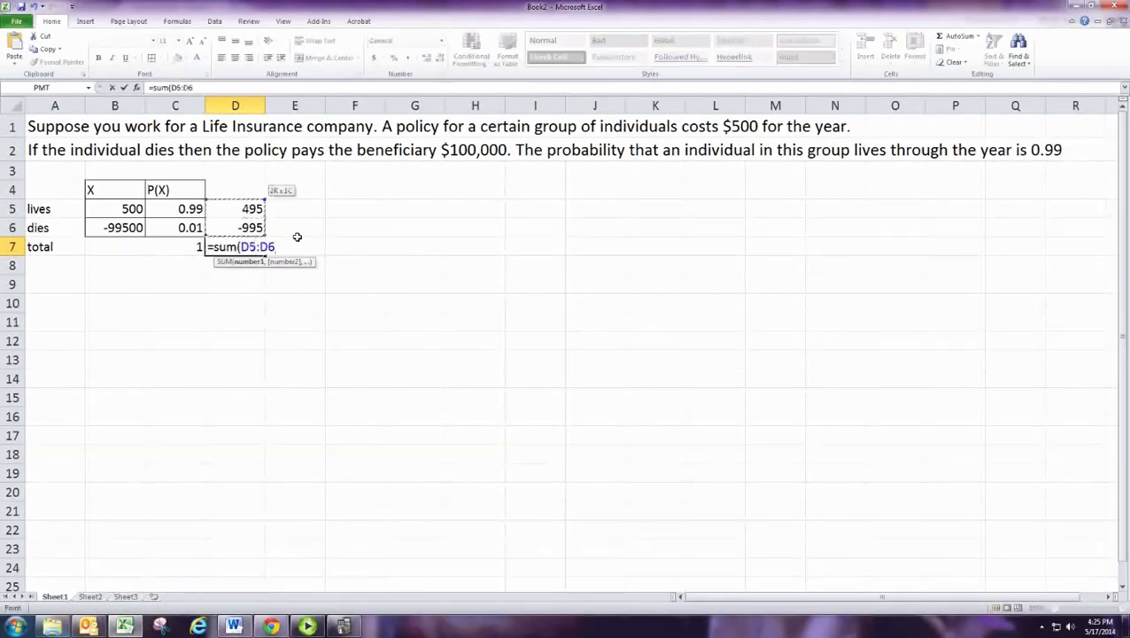
type(")")
key("Return")
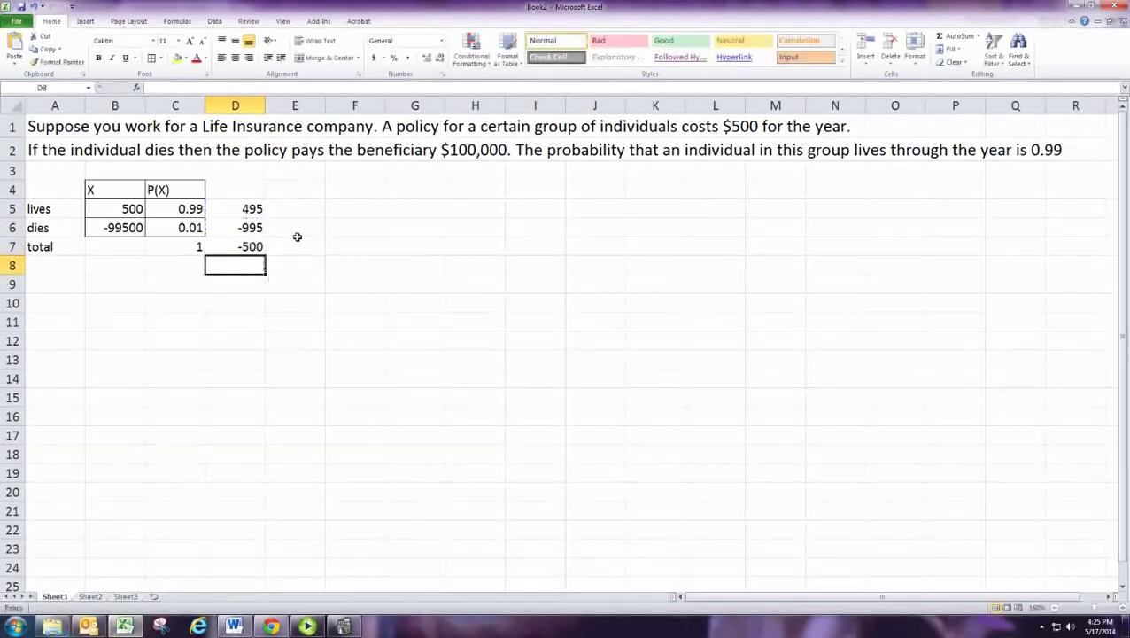
key("Right")
key("Right")
key("Right")
key("Up")
key("Up")
key("Up")
key("Up")
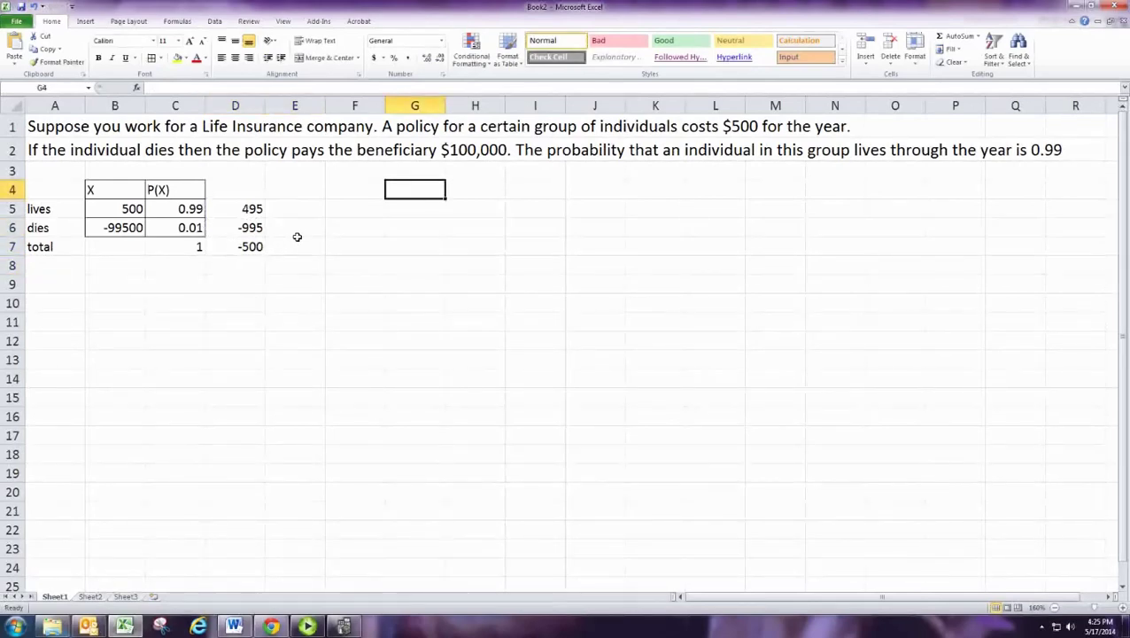
- Type the Premium heading in G4 and start the 500 premium entry in G5
type("Premi")
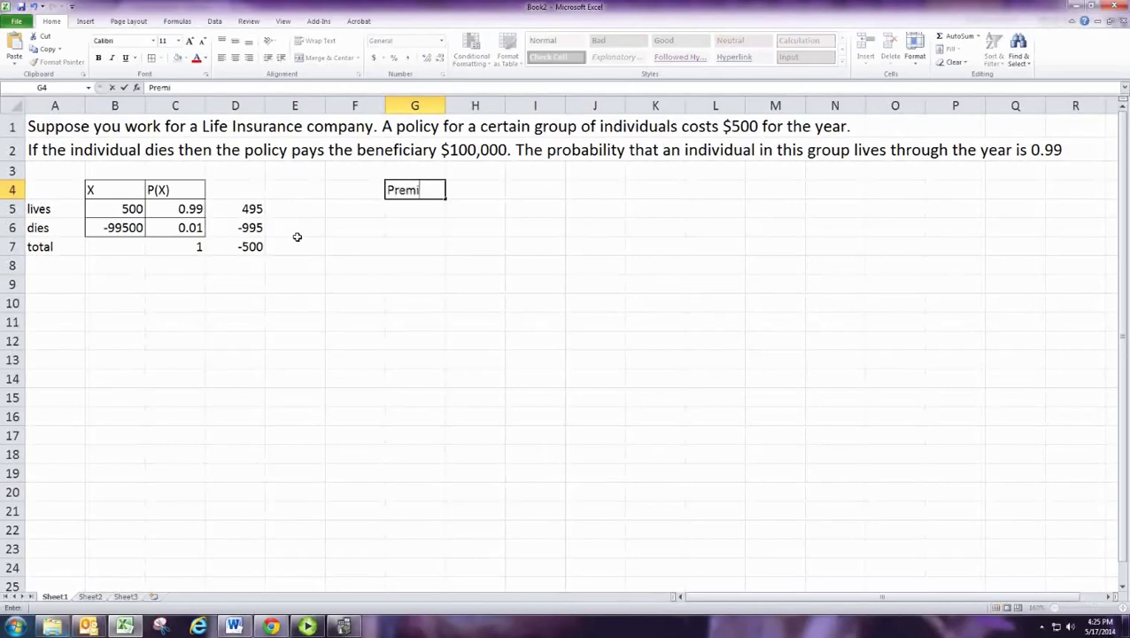
type("um")
key("Return")
type("500")
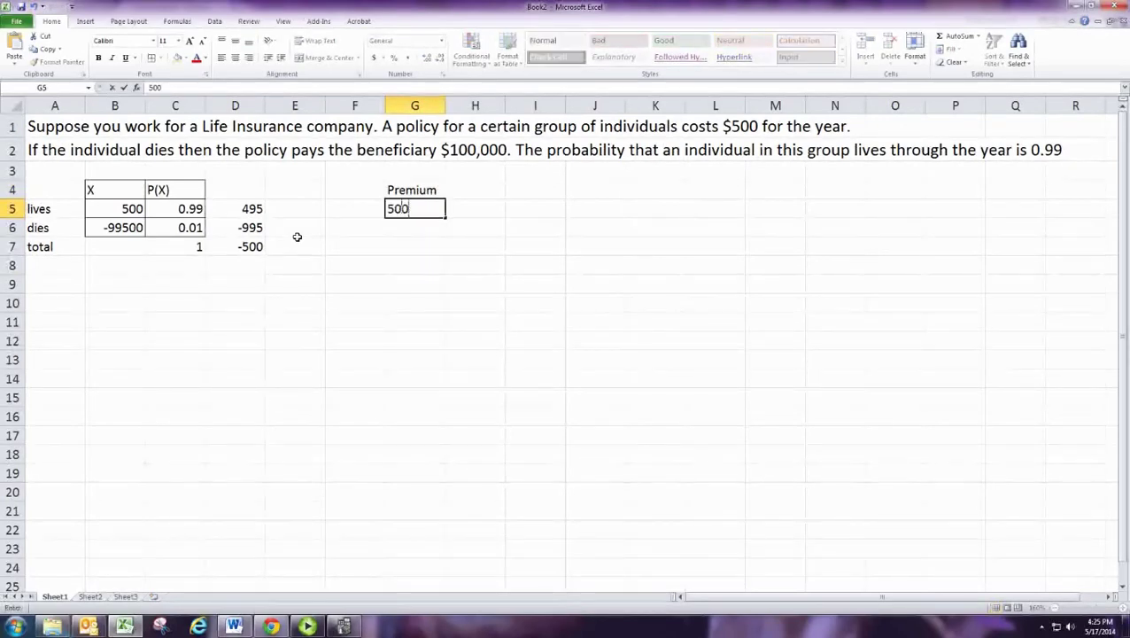
key("BackSpace")
key("BackSpace")
key("BackSpace")
- Enter $500 in G5 and the Expected Value heading in I4
type("$500")
key("Tab")
key("Up")
key("Right")
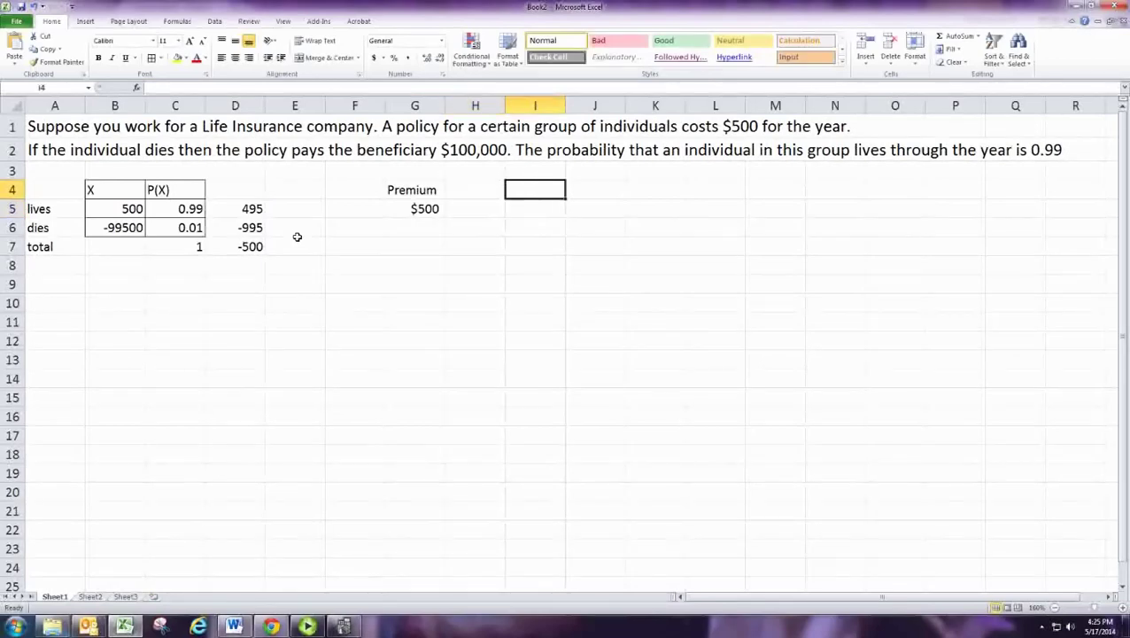
type("Expected Value")
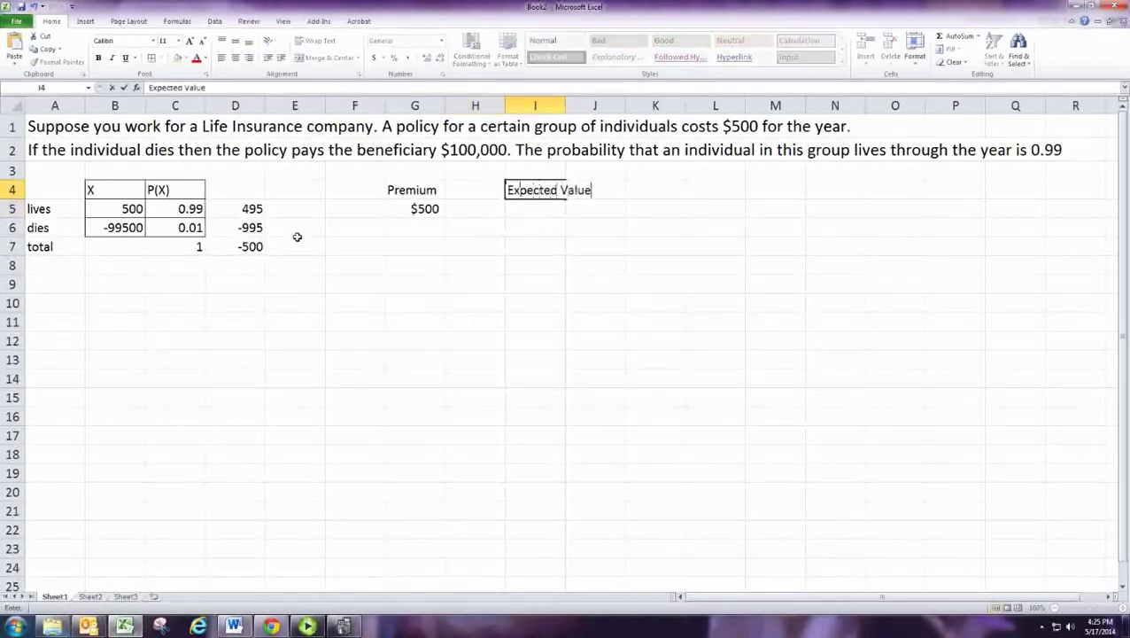
key("Return")
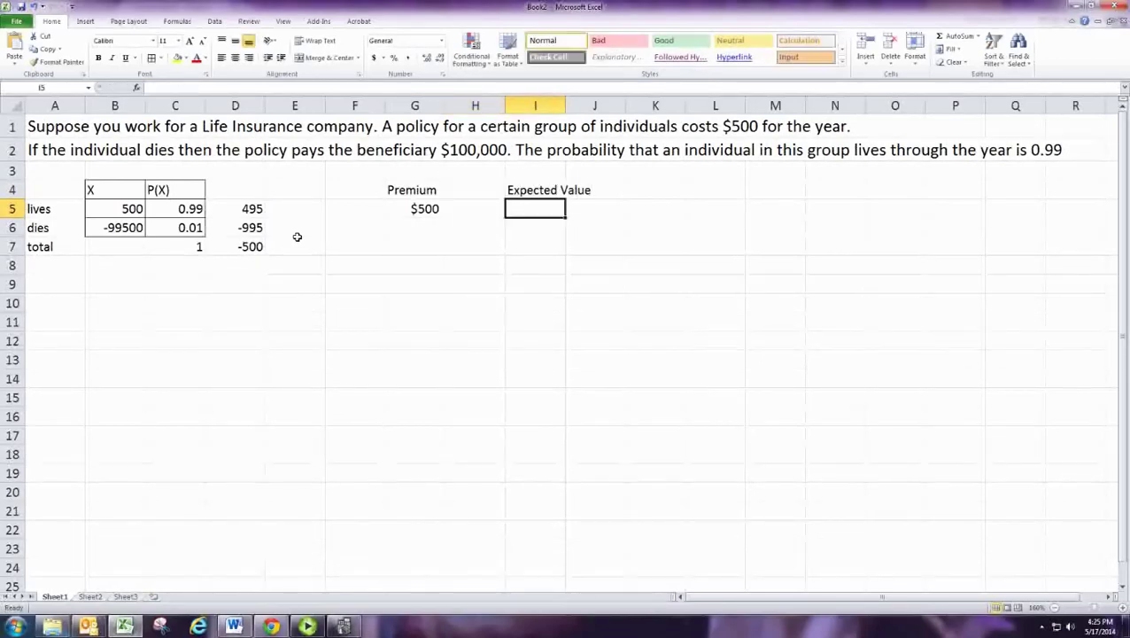
- Write in I5 that the company should expect to lose $500 per policy long-term
type("T")
key("BackSpace")
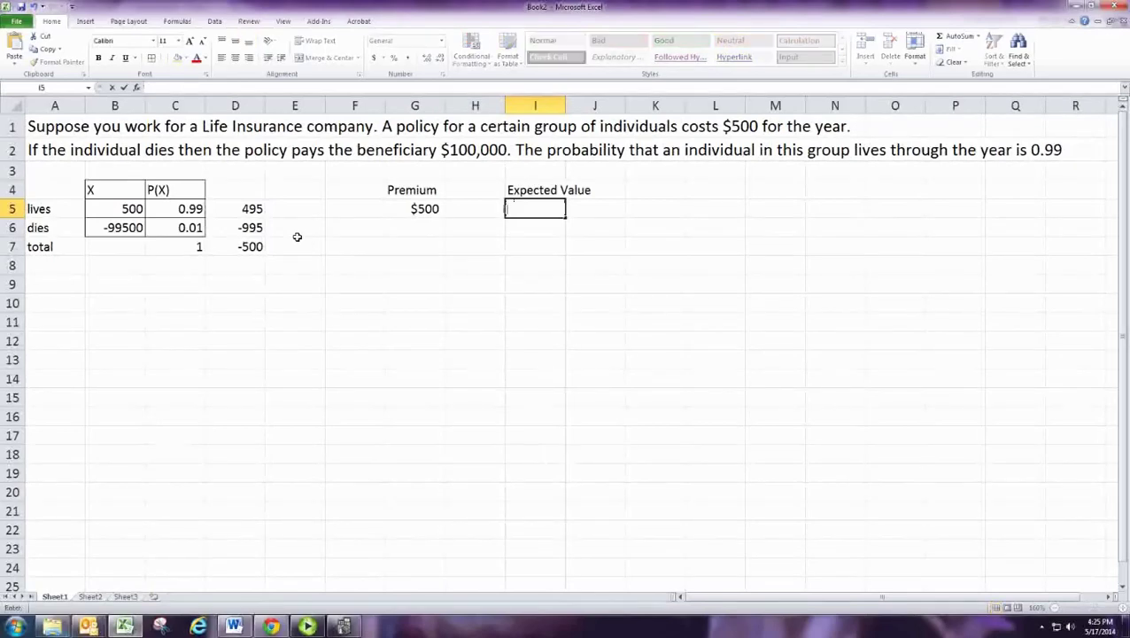
type("In the ")
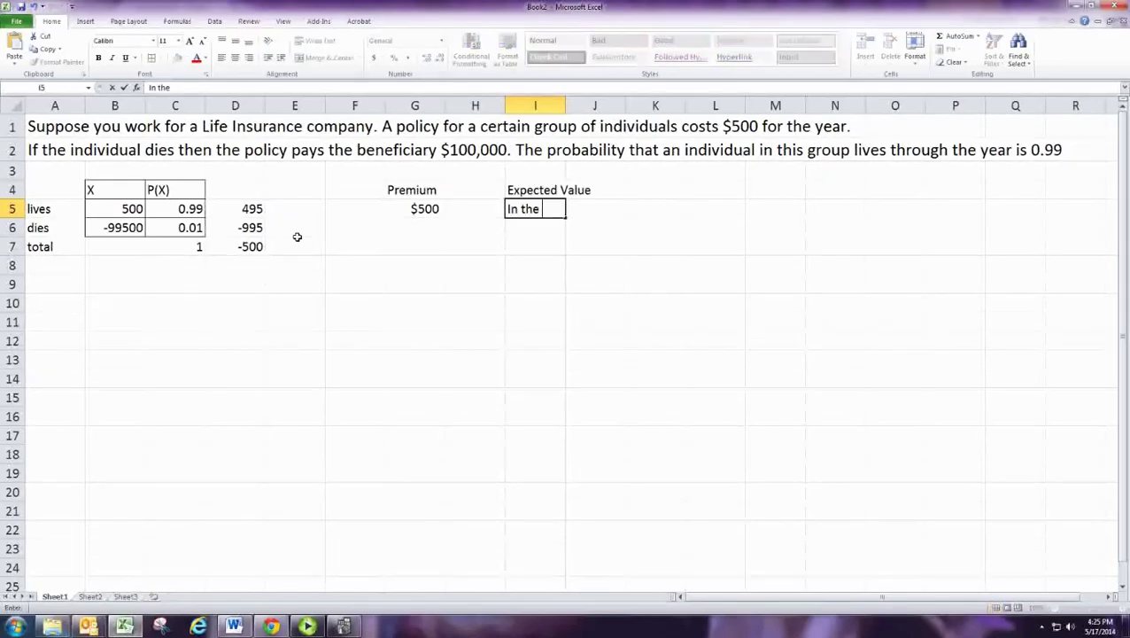
type("long run t")
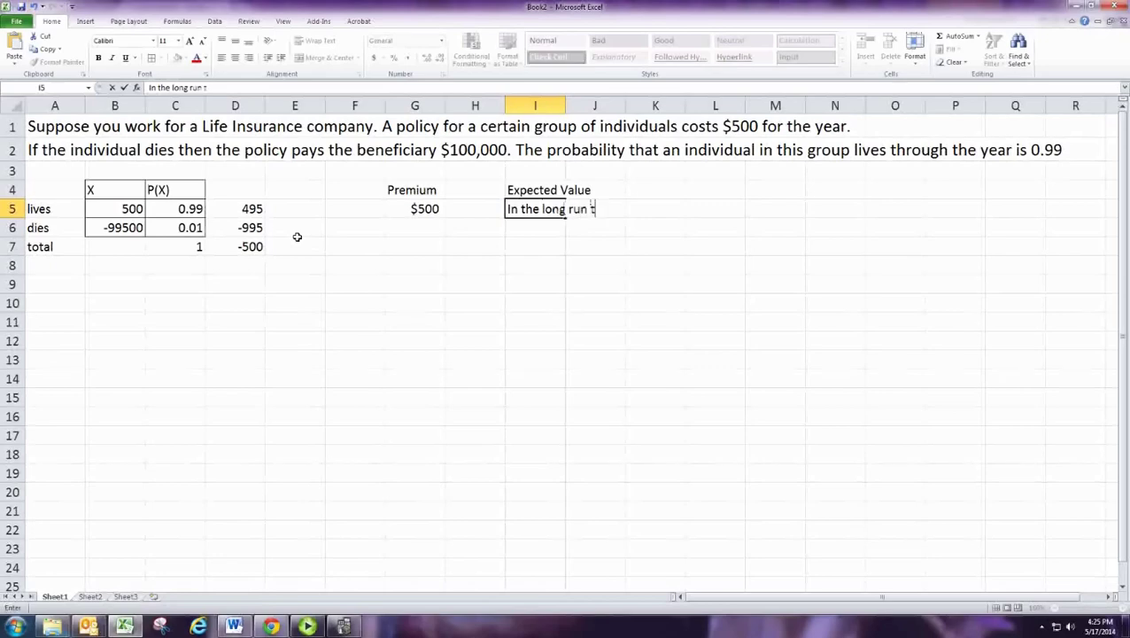
type("he insurance comp")
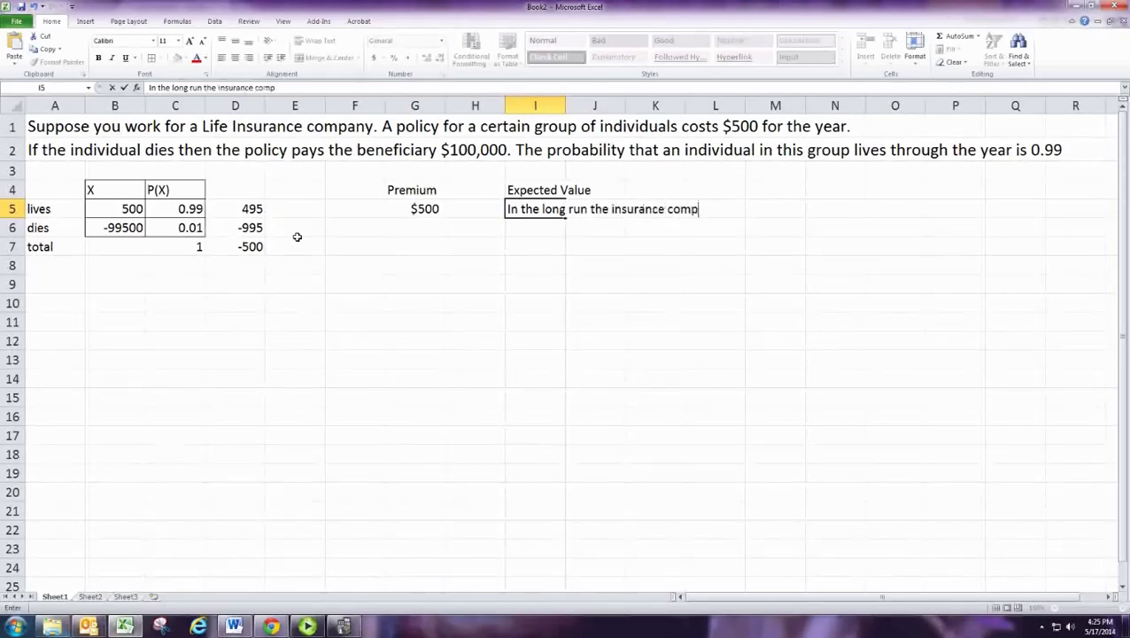
type("any should expect to")
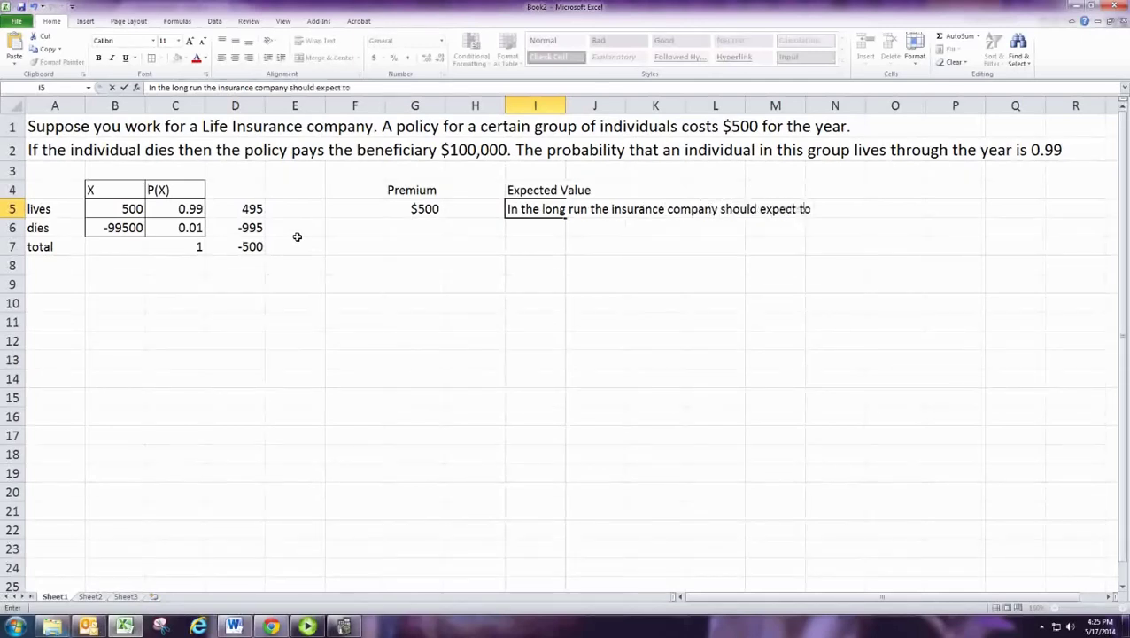
type(" lose $500")
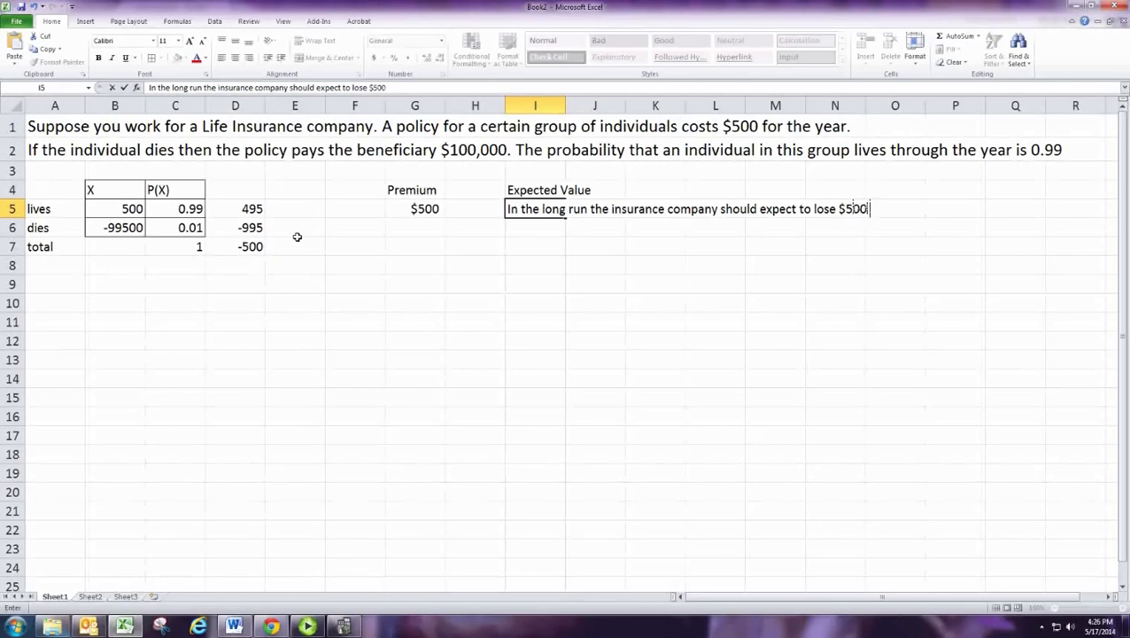
type(" per policy for tr")
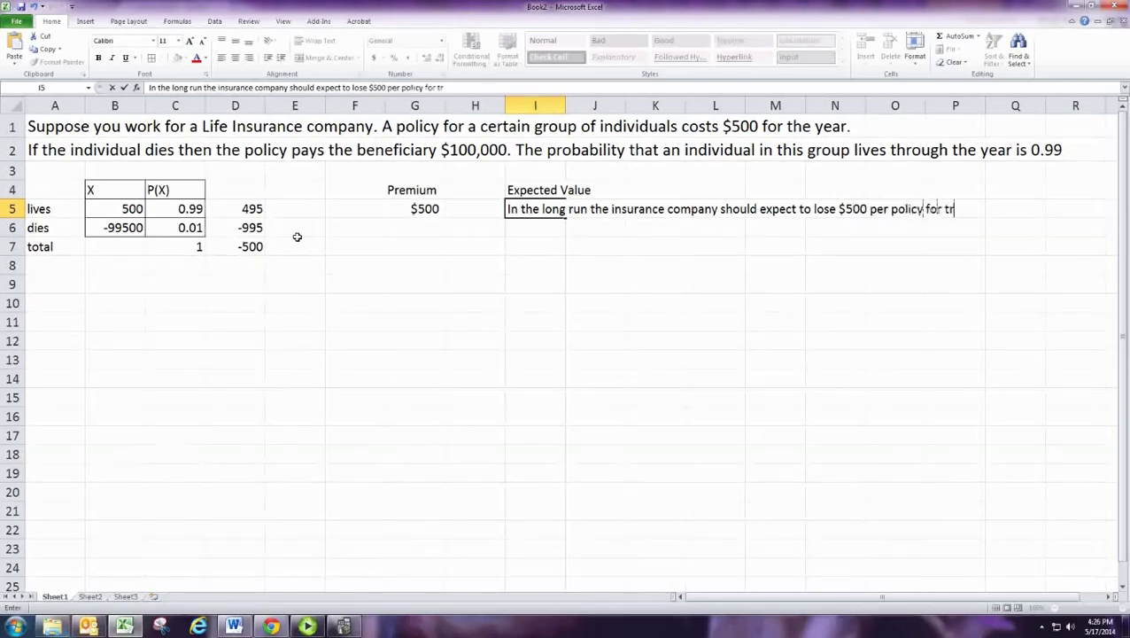
key("BackSpace")
type("ghe")
key("BackSpace")
key("BackSpace")
key("BackSpace")
type("hese individuals")
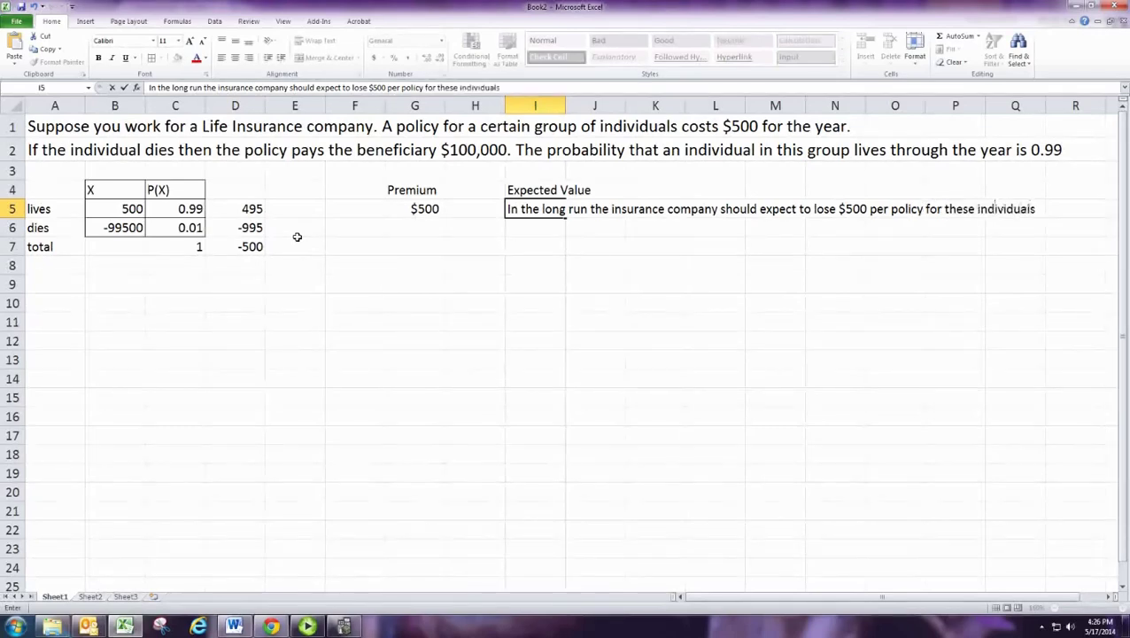
key("Return")
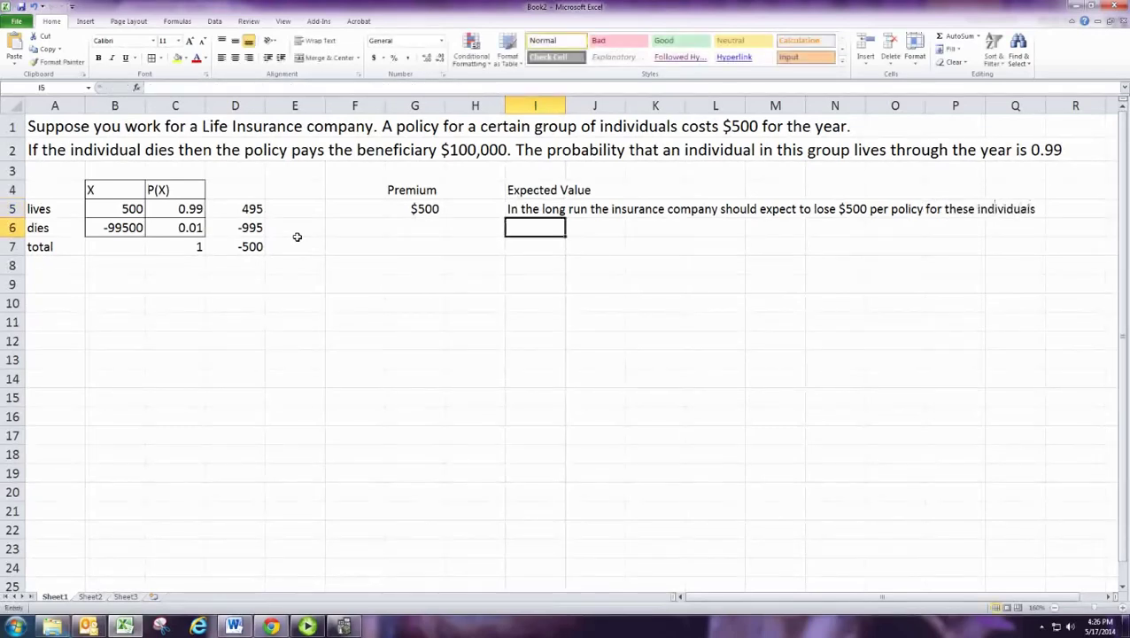
- Change the payoffs to 1000 in B5 and -99000 in B6
key("Left")
key("Left")
key("Left")
key("Left")
key("Left")
key("Left")
key("Left")
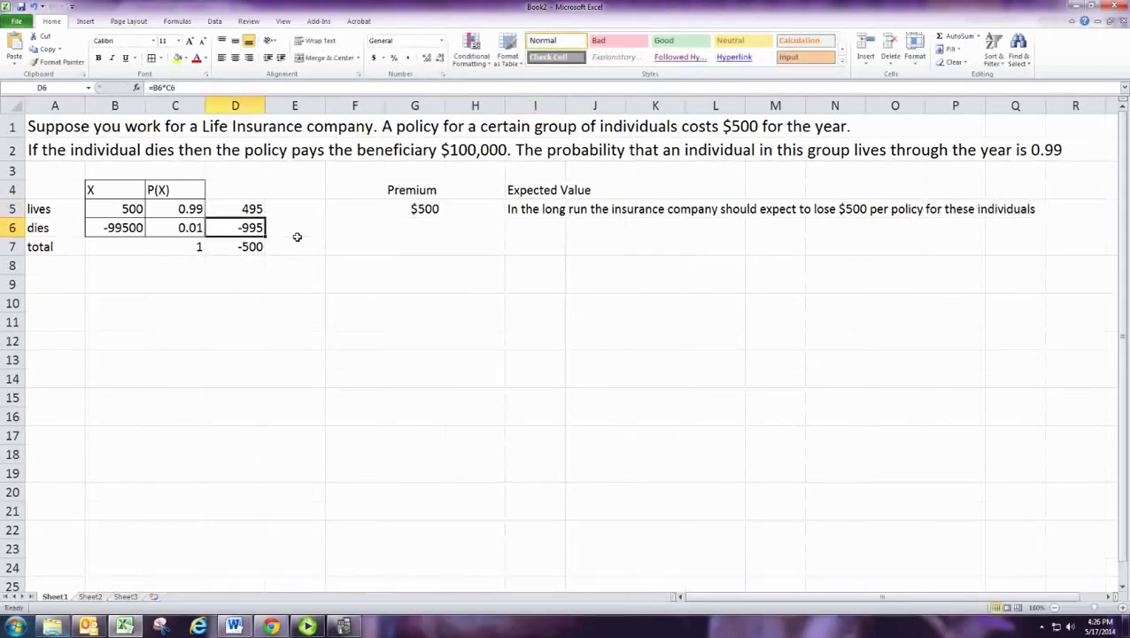
key("Up")
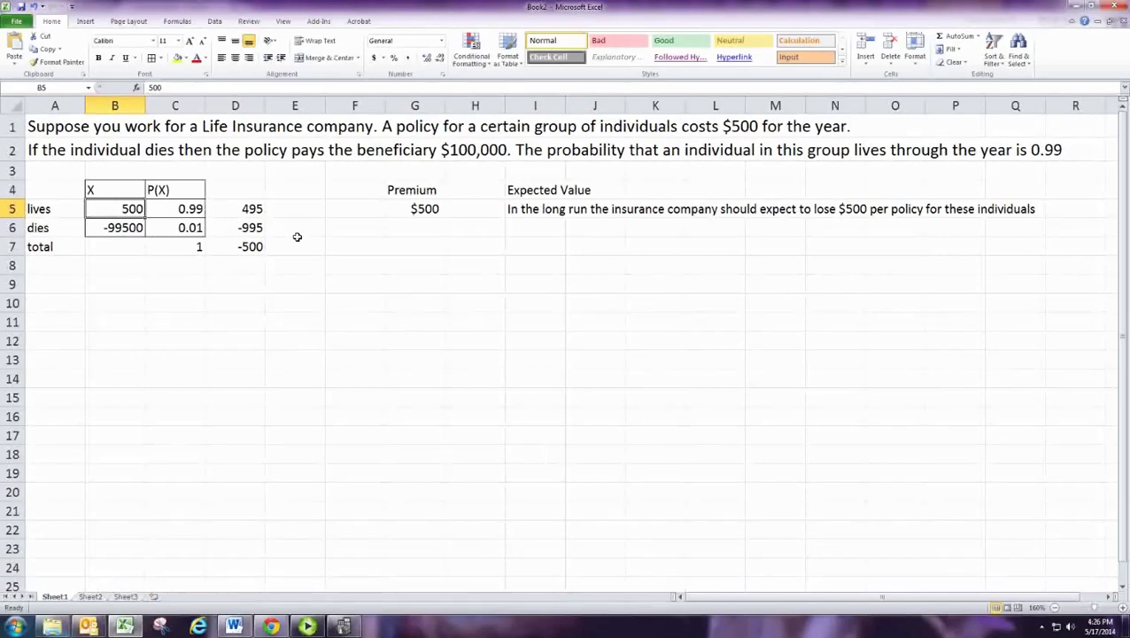
type("5000")
key("Return")
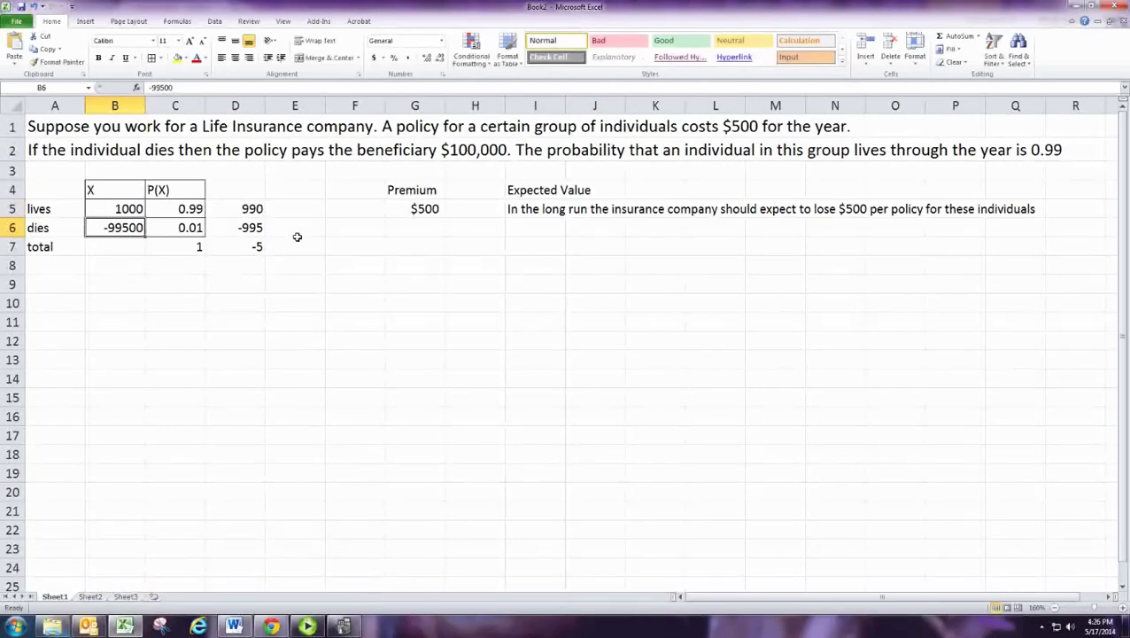
double_click(131, 228)
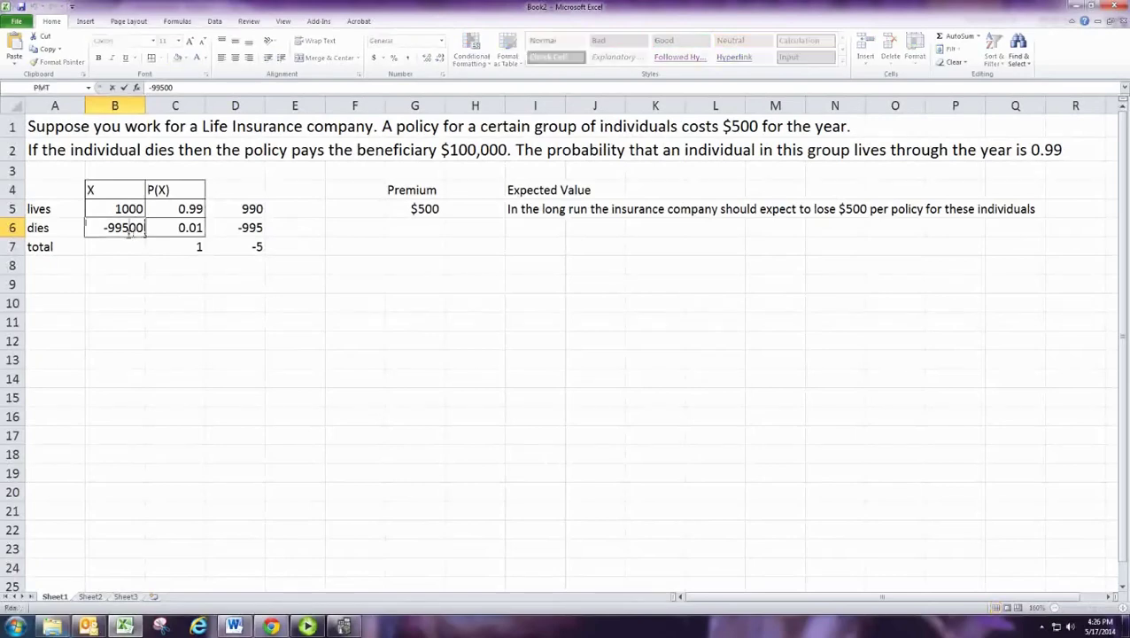
key("BackSpace")
type("0")
key("Return")
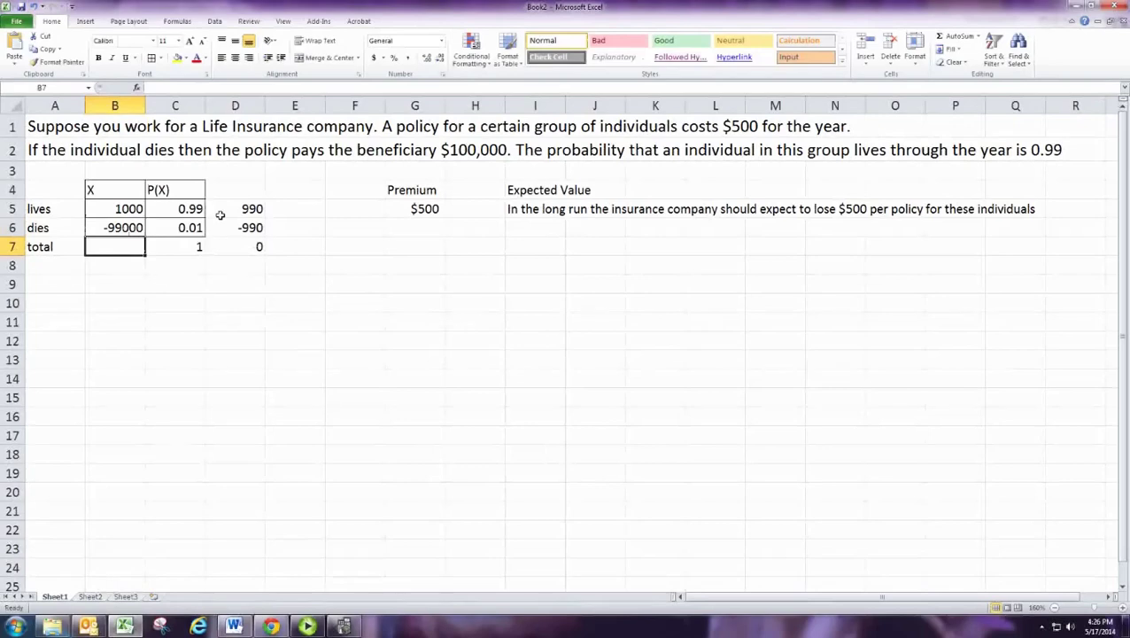
- Enter the $1,000 premium in G6 as currency
key("Up")
key("Right")
key("Right")
key("Right")
key("Right")
key("Right")
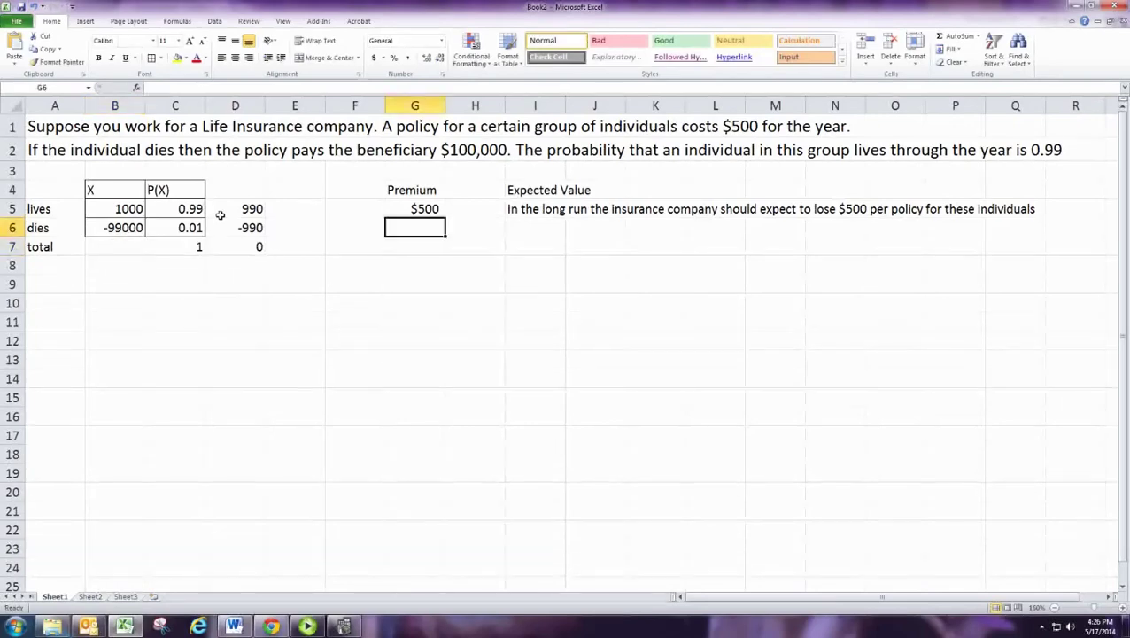
type("1000")
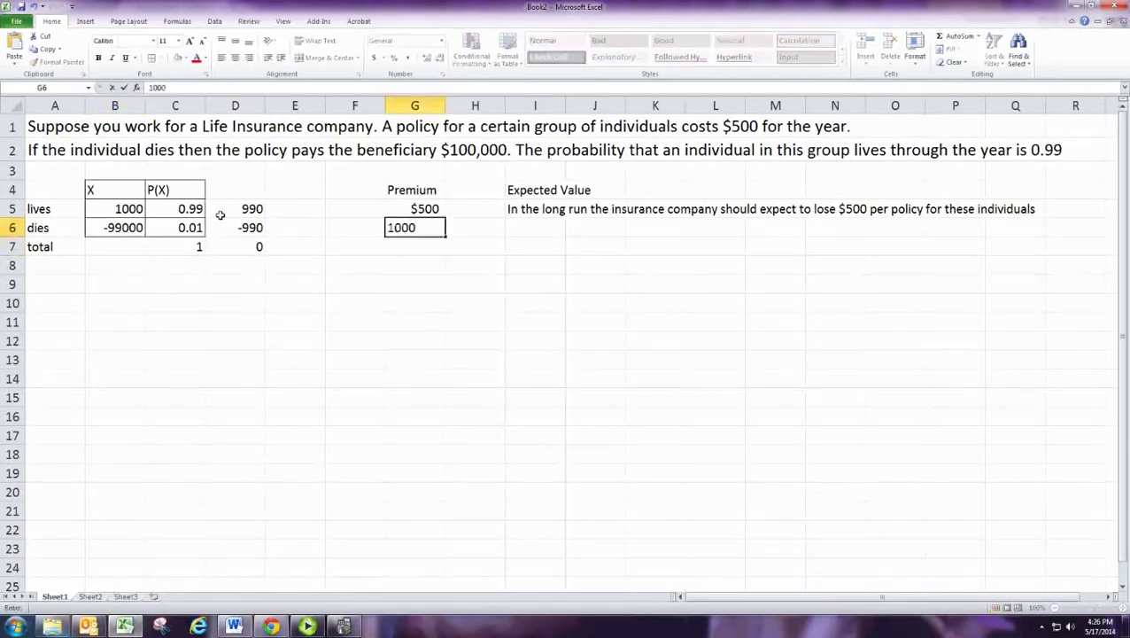
key("Return")
key("Up")
type("$")
type("1,000")
key("Return")
- Add a sentence in I6 saying the company should break even in the long run
key("Up")
key("Right")
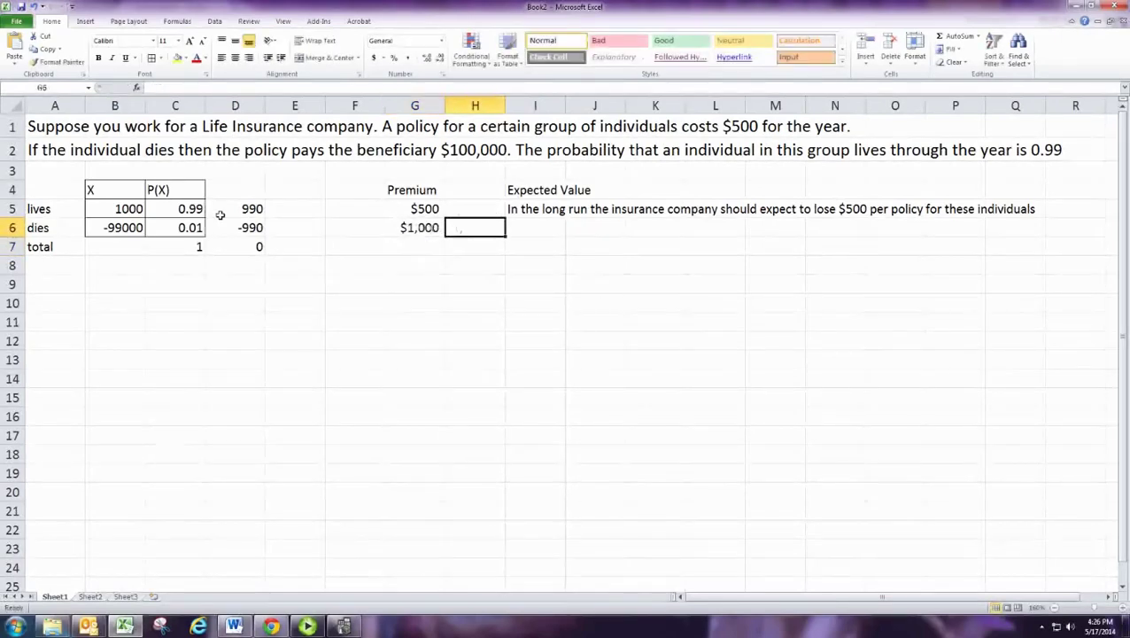
key("Right")
type("In the long run the insurance company should expect to lose $500 per policy for these individuals")
key("Return")
key("Up")
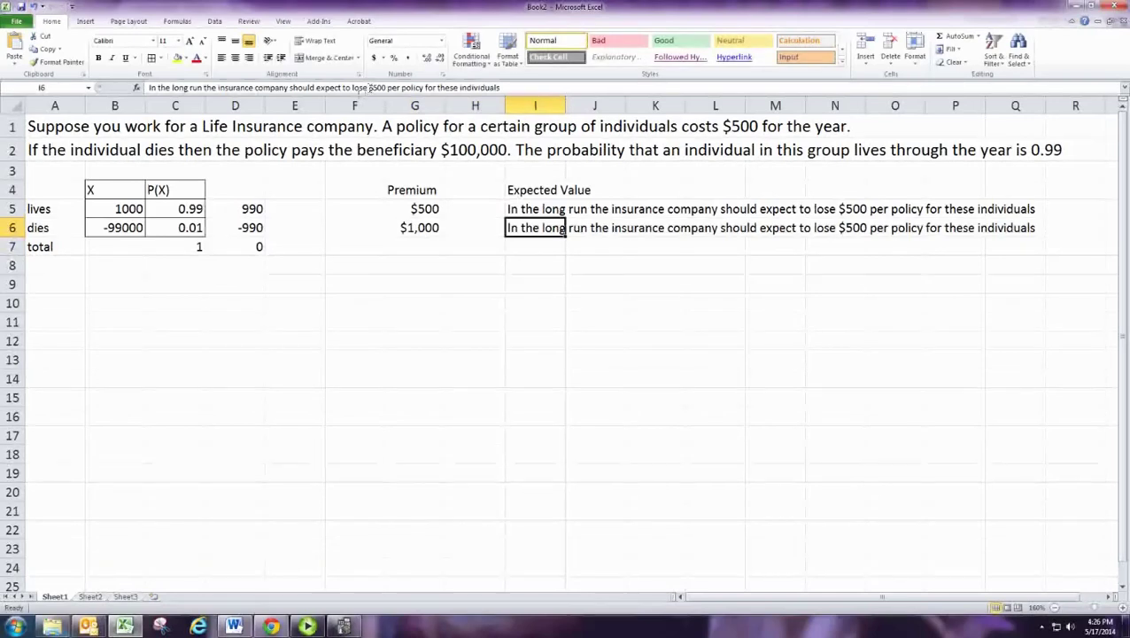
left_click_drag(352, 87, 583, 95)
type("break even")
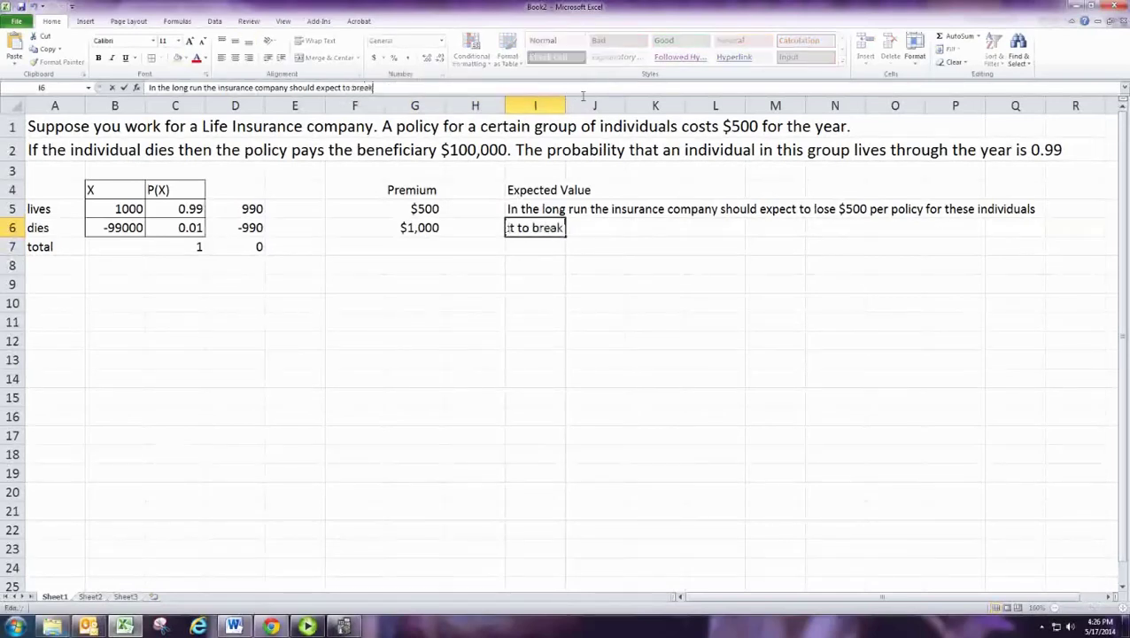
key("Return")
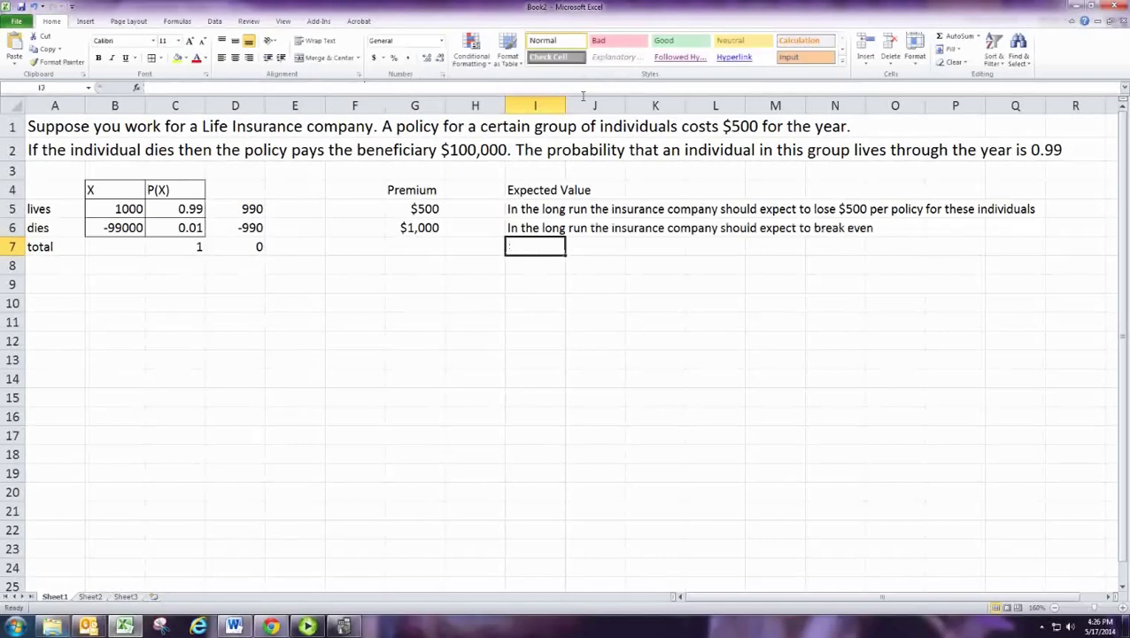
- Change the payoffs to 1500 in B5 and -98500 in B6
left_click(130, 213)
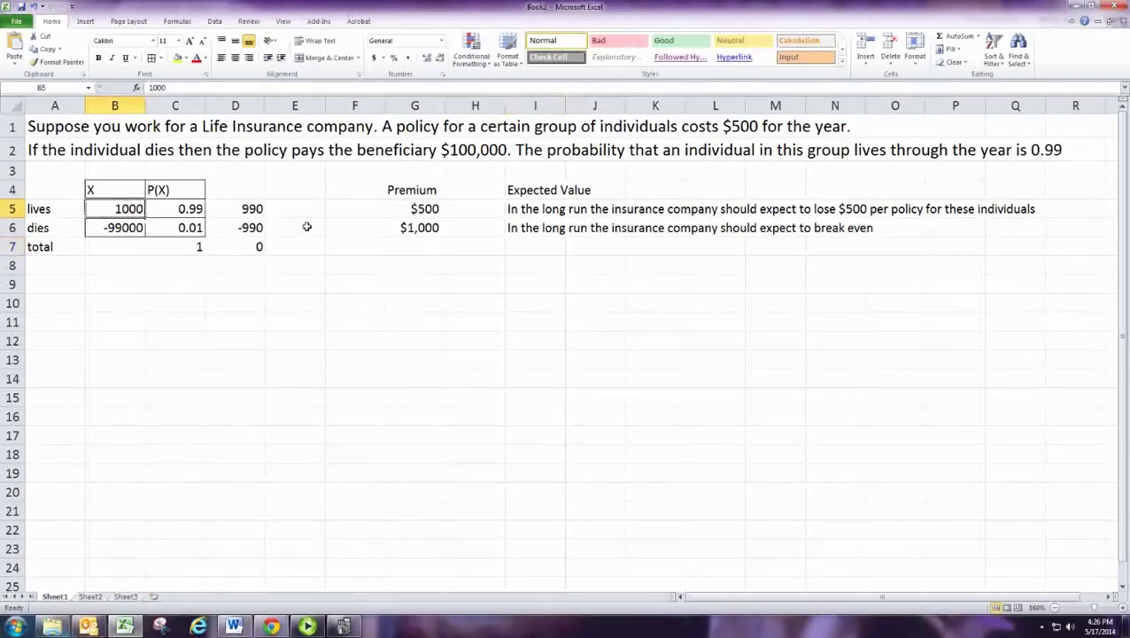
type("1500")
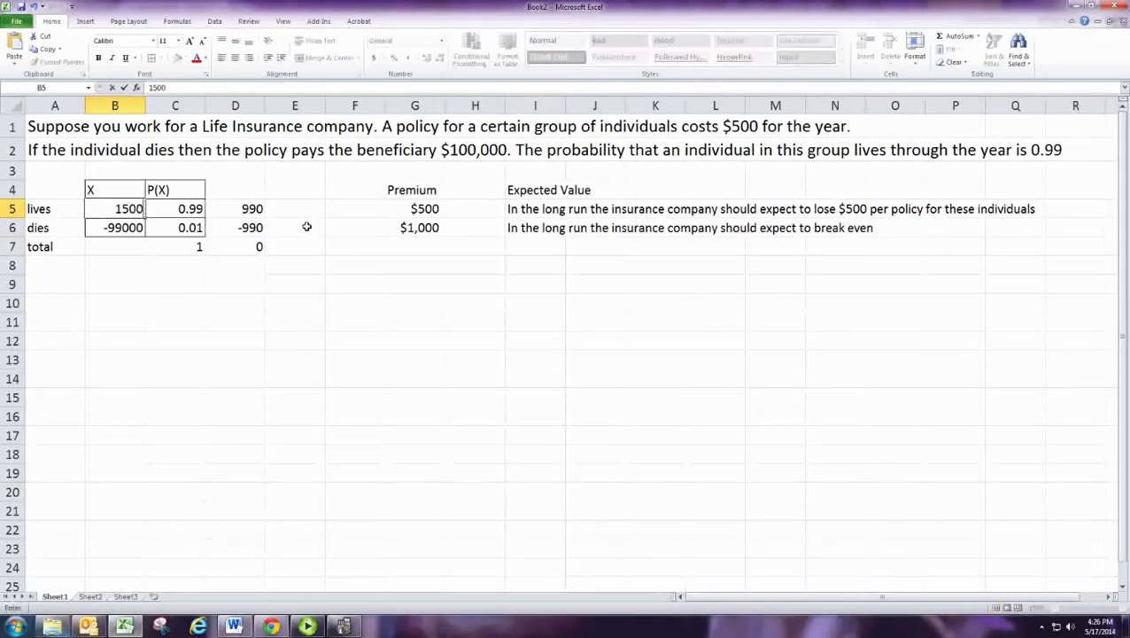
key("Return")
type("-")
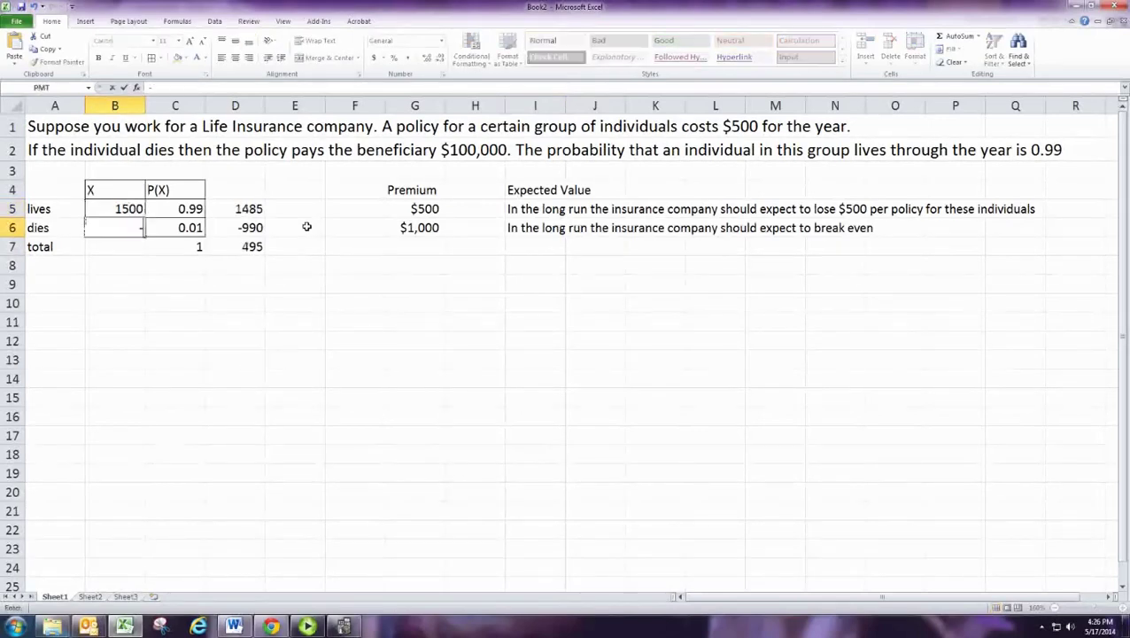
type("98500")
key("Return")
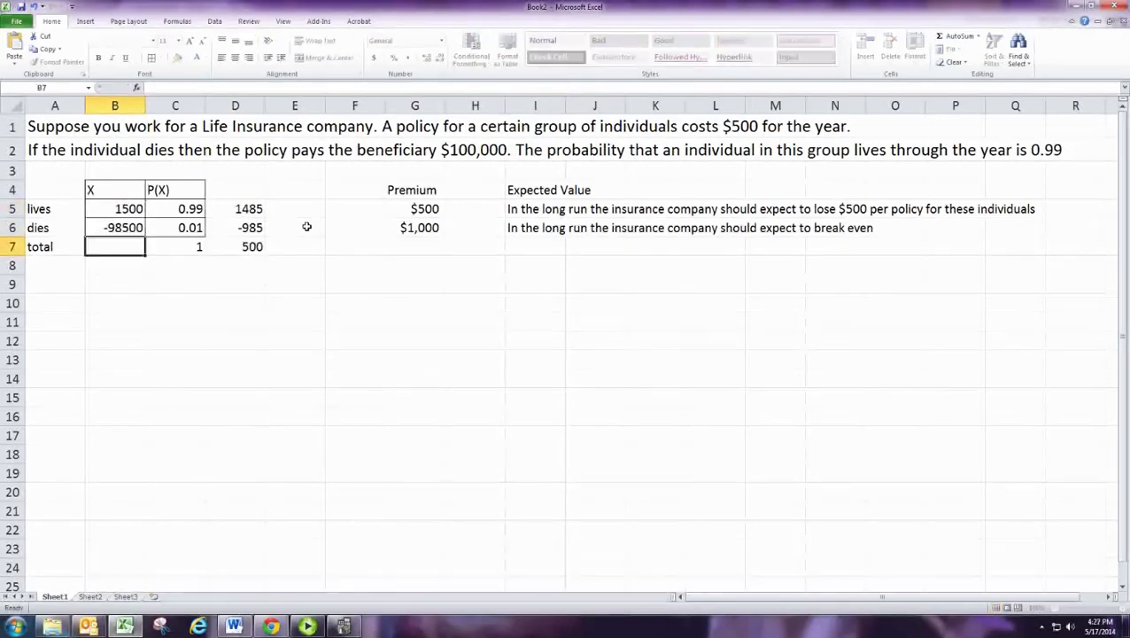
- Enter the $1,500 premium in G7
key("Right")
key("Right")
key("Right")
key("Right")
key("Right")
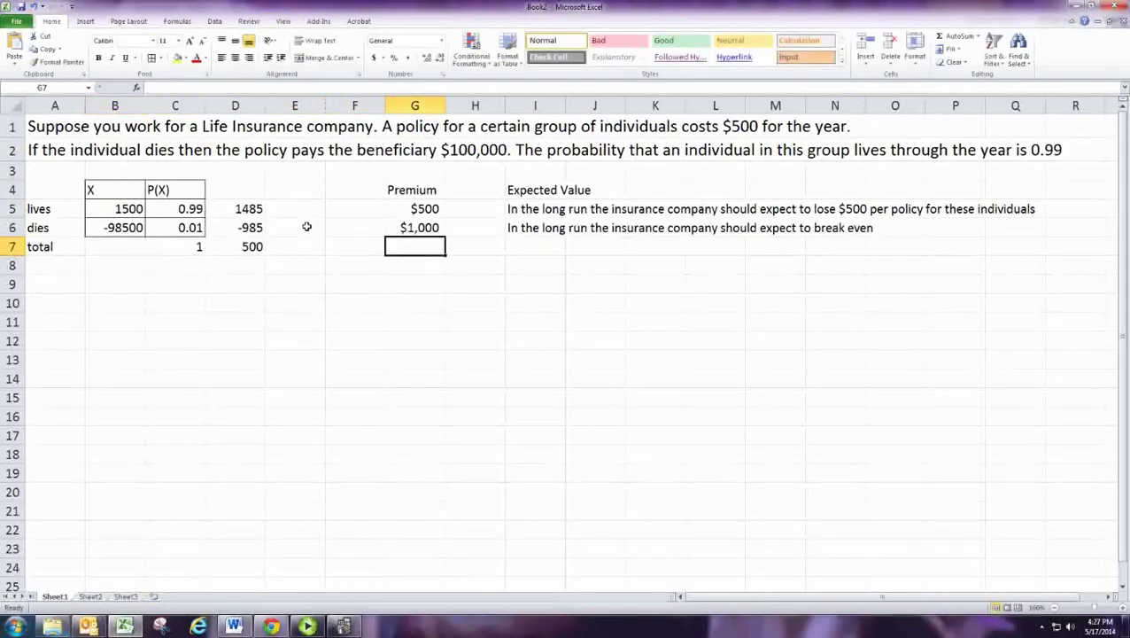
type("$1,5")
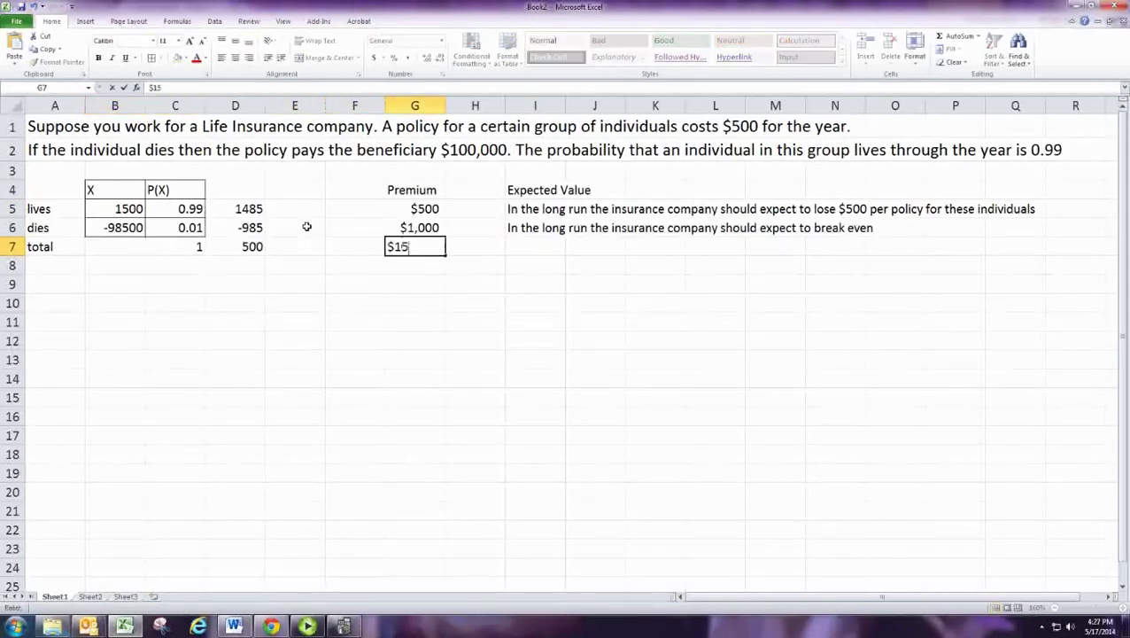
type("00")
key("Return")
- Copy the I5 sentence into I7, changing 'lose' to 'profit' for a $500 profit per policy
key("Up")
key("Right")
key("Right")
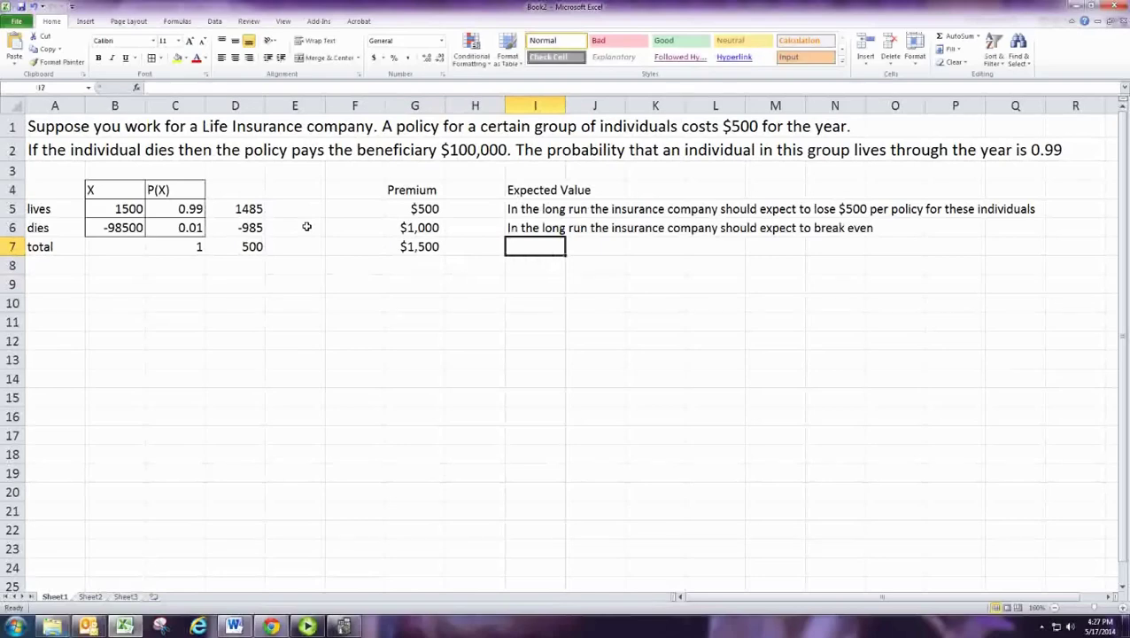
type("In")
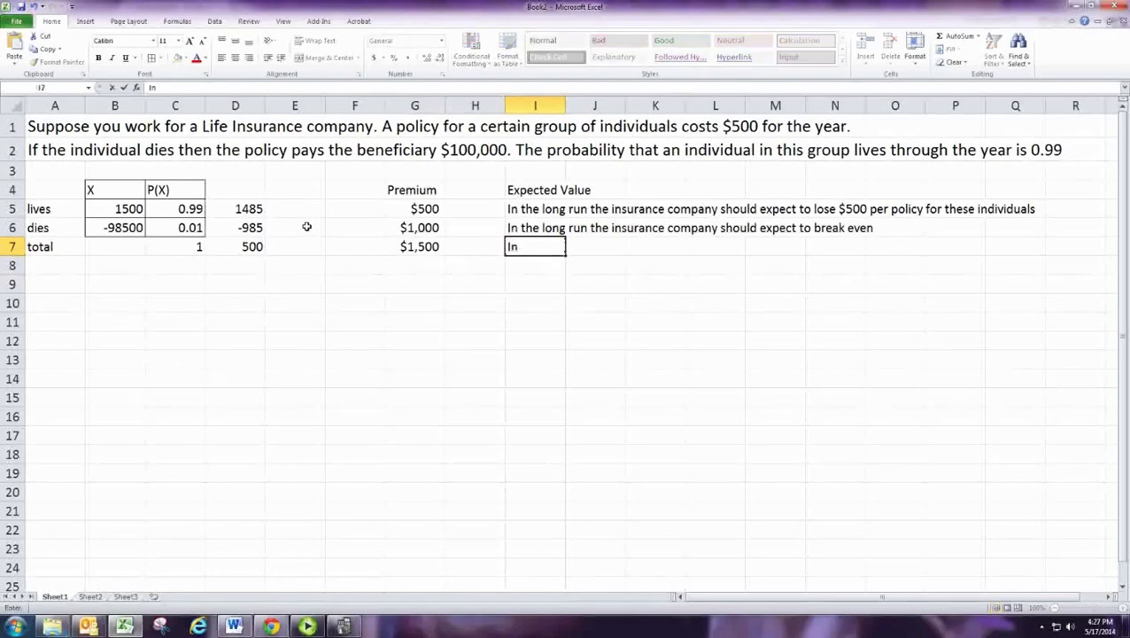
key("BackSpace")
key("BackSpace")
key("Up")
key("Up")
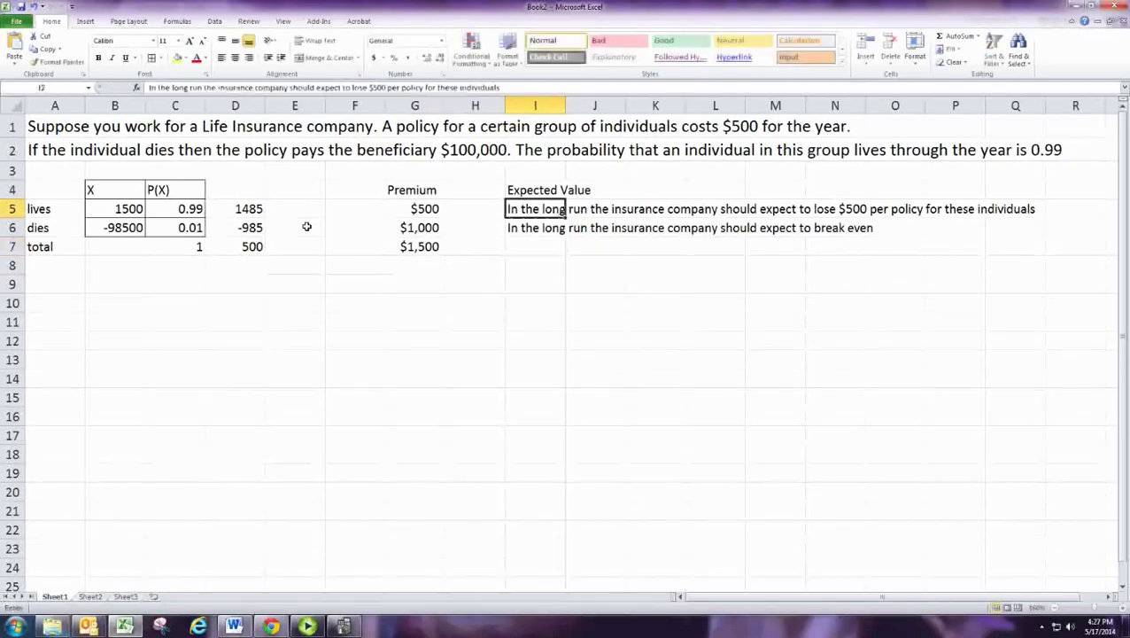
key("ctrl+c")
key("Down")
key("Down")
key("ctrl+v")
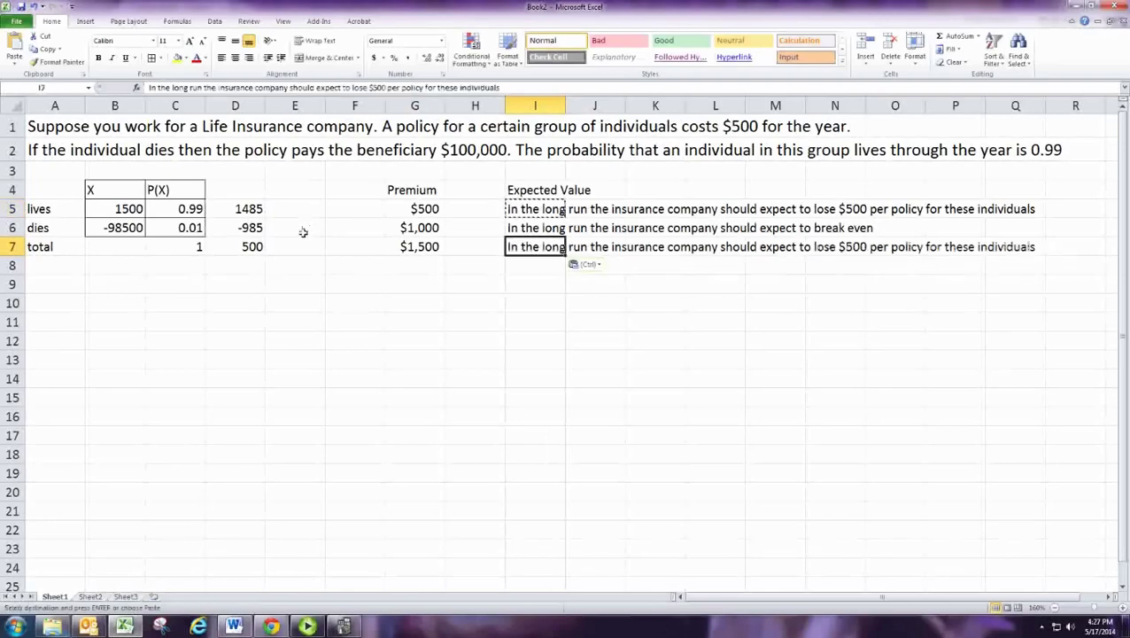
left_click(355, 95)
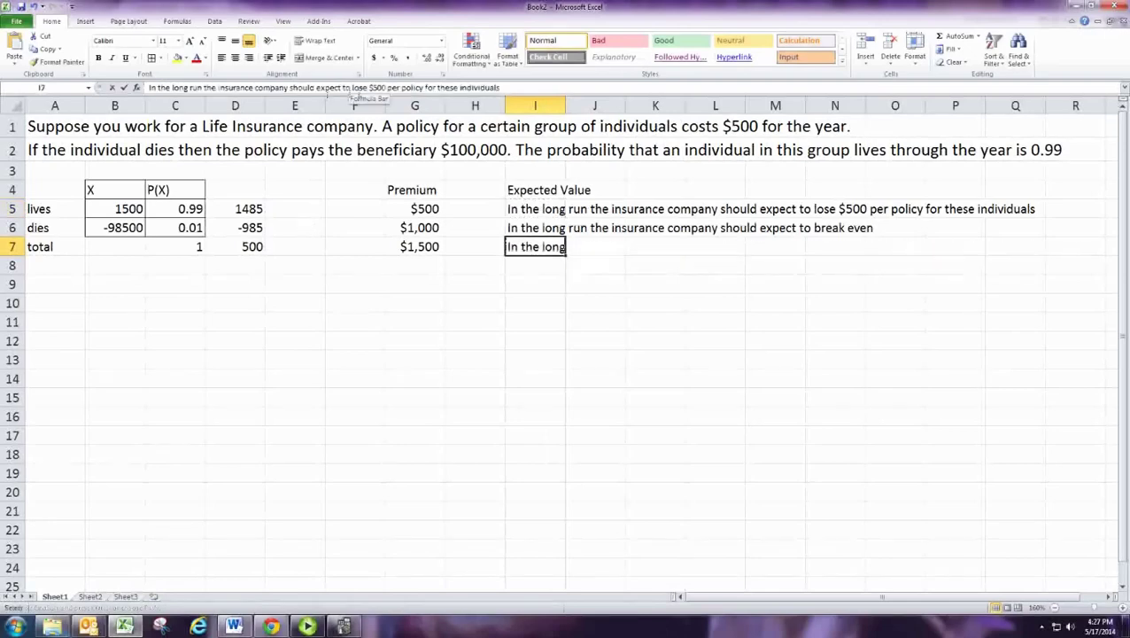
key("Delete")
key("Delete")
key("Delete")
key("Delete")
type("p")
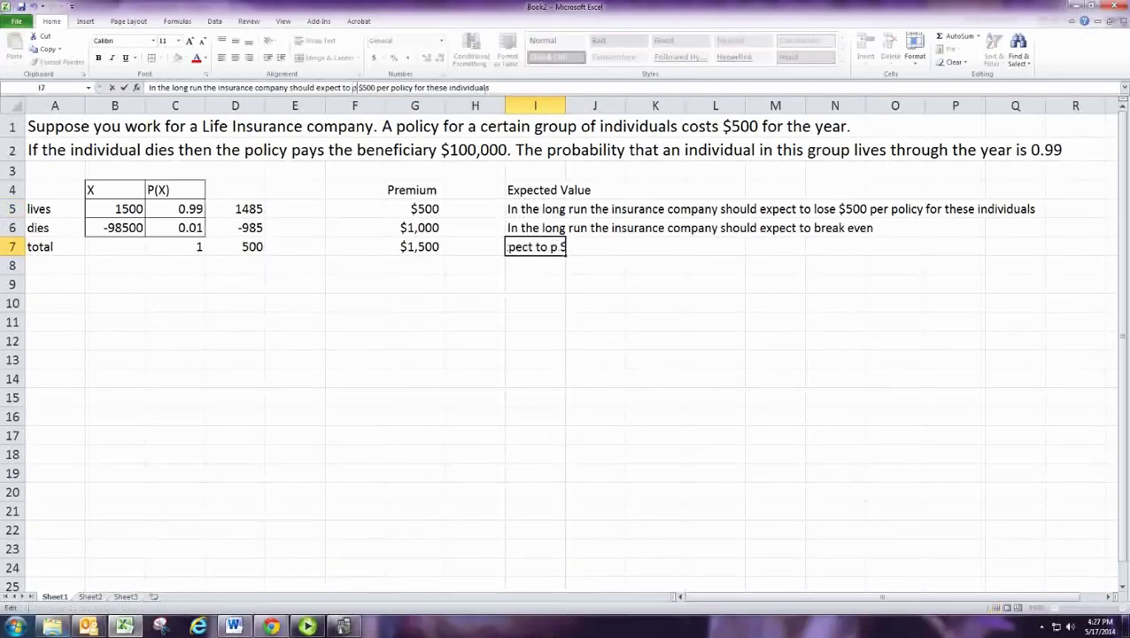
type("rofit")
key("Return")
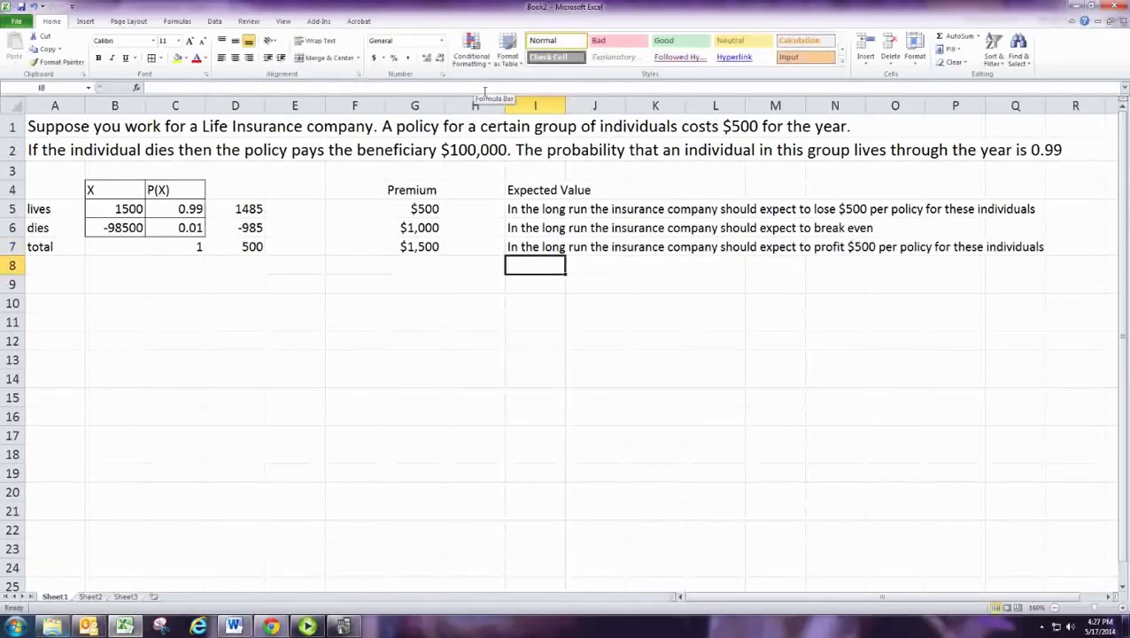
key("Up")
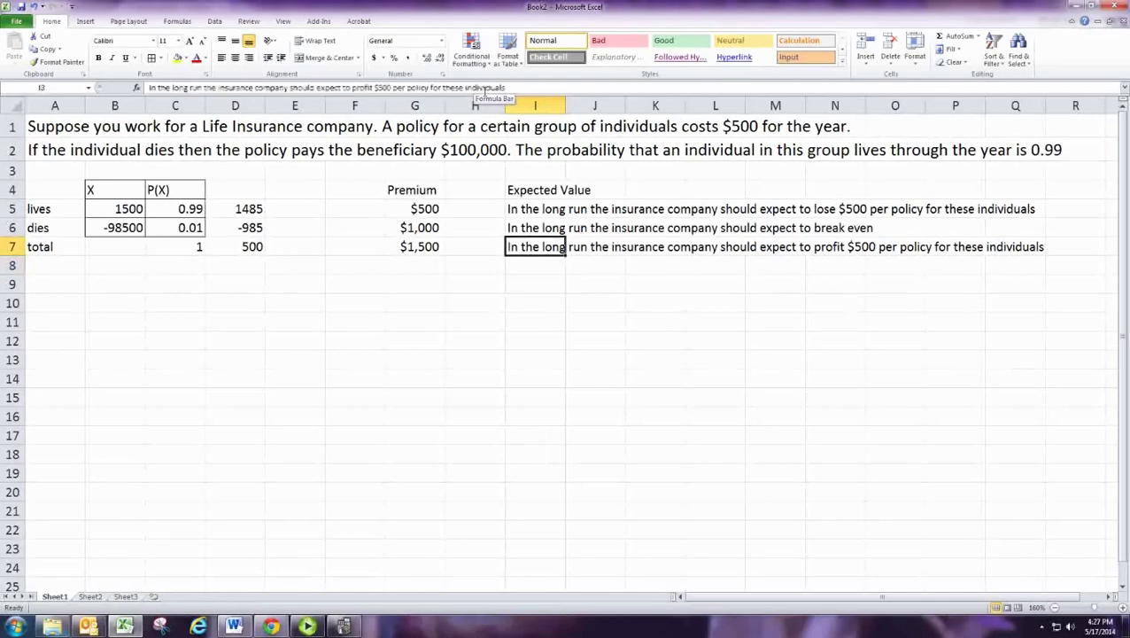